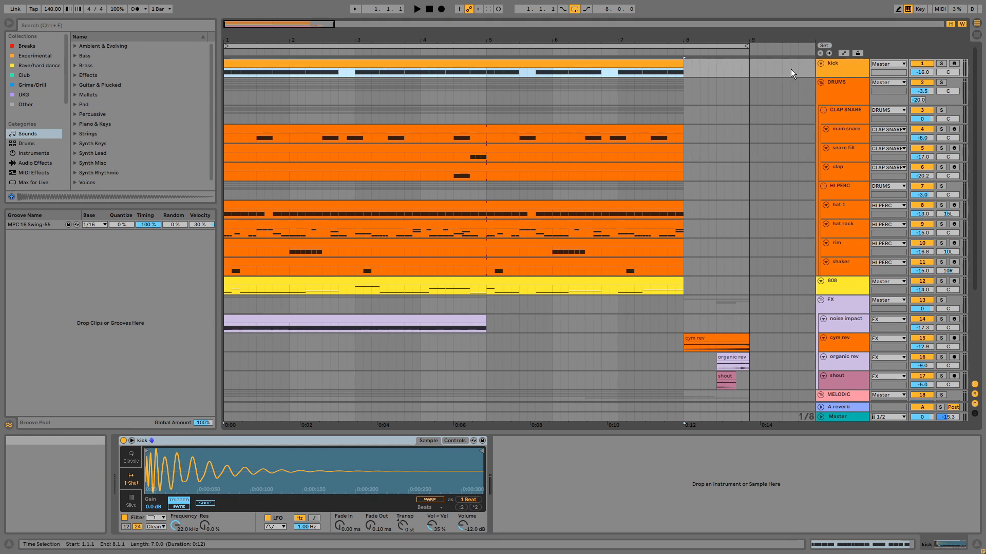
- Audition the kick track soloed and with the full beat, and examine the notes in its MIDI clip
{"action": "left_click", "coordinate": [837, 62]}
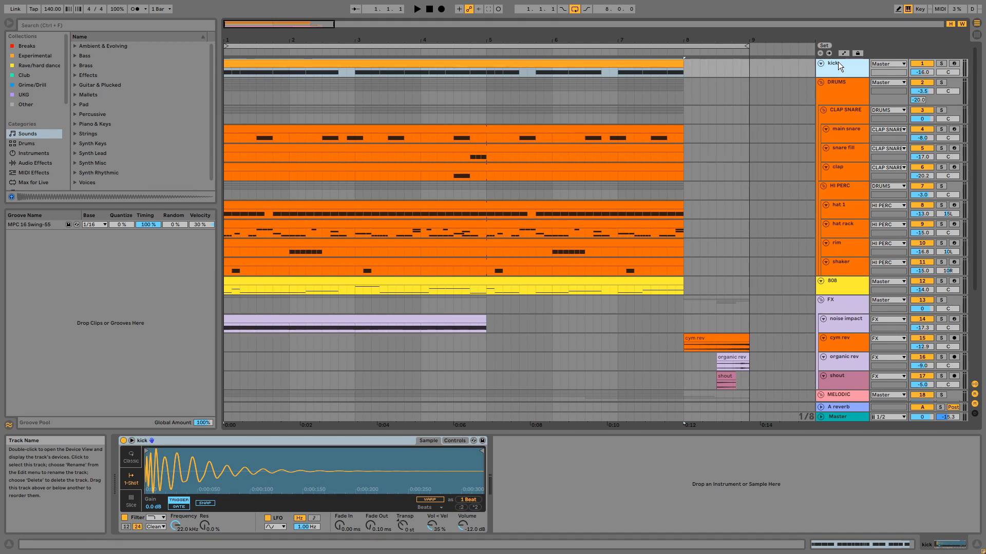
{"action": "left_click", "coordinate": [940, 62]}
{"action": "key", "text": "space"}
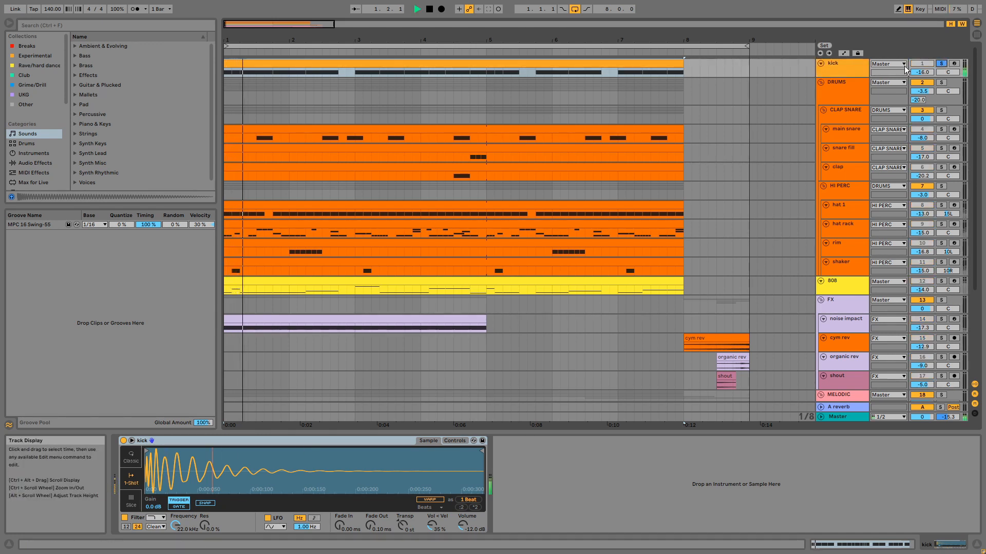
{"action": "left_click", "coordinate": [940, 64]}
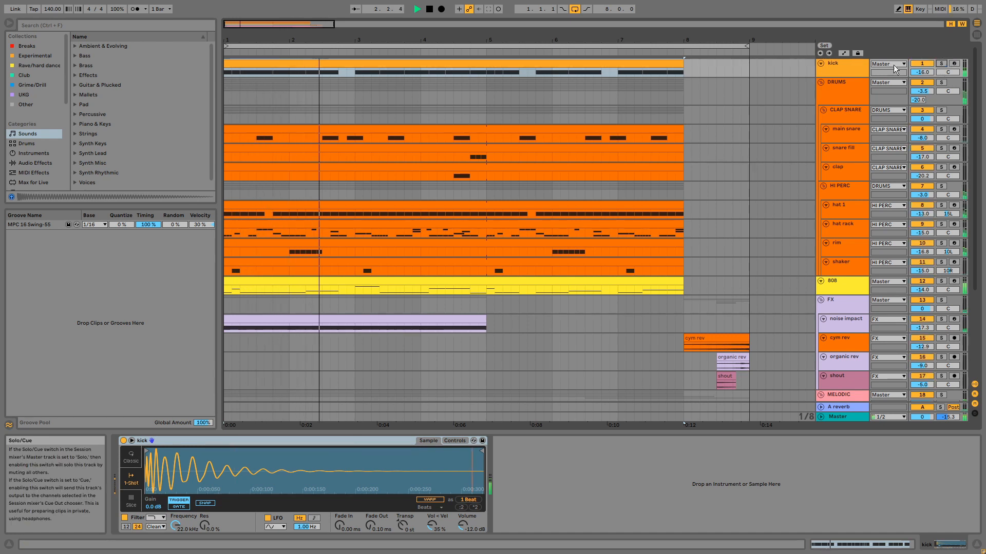
{"action": "double_click", "coordinate": [552, 62]}
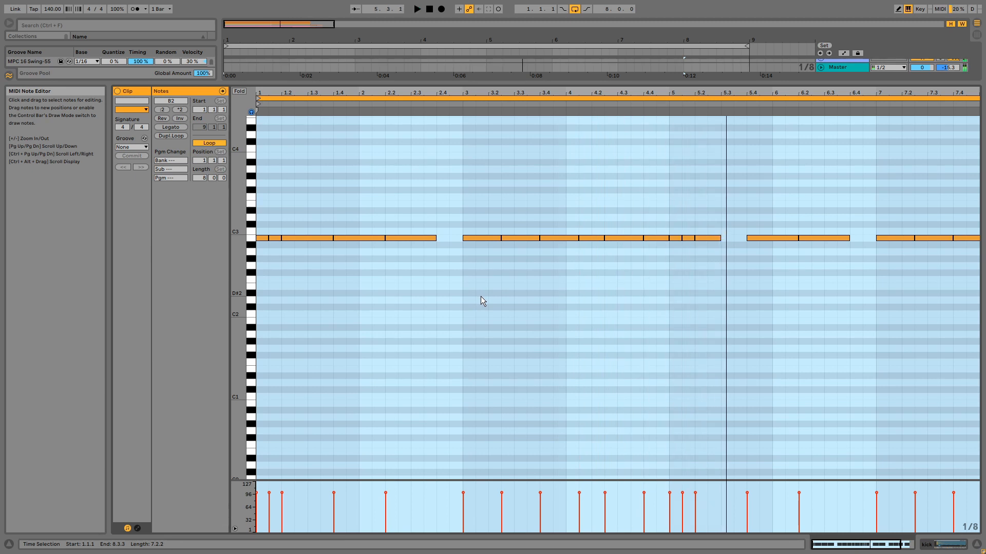
{"action": "key", "text": "shift+Tab"}
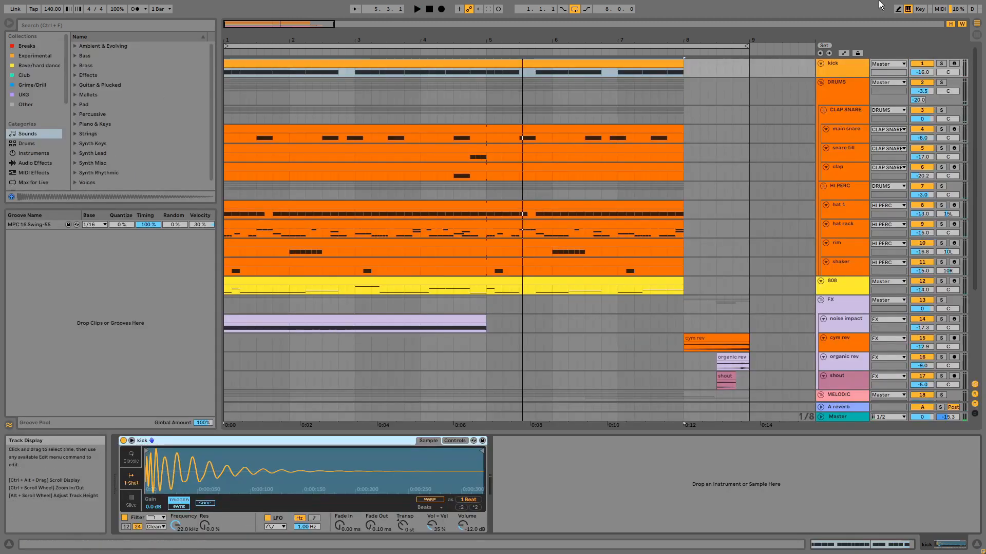
- Play the full beat while muting and unmuting the kick track to compare the mix with and without it
{"action": "left_click", "coordinate": [852, 67]}
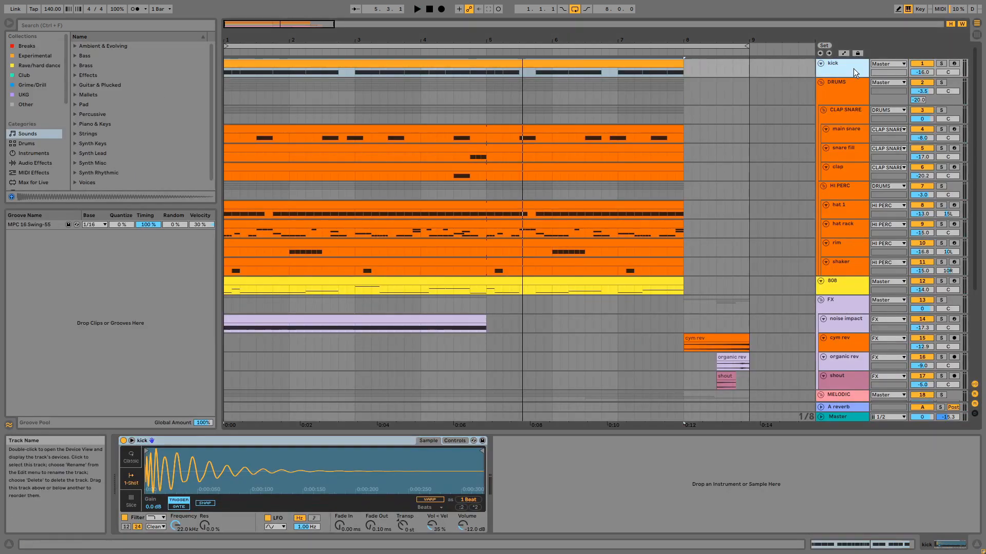
{"action": "key", "text": "space"}
{"action": "left_click", "coordinate": [912, 64]}
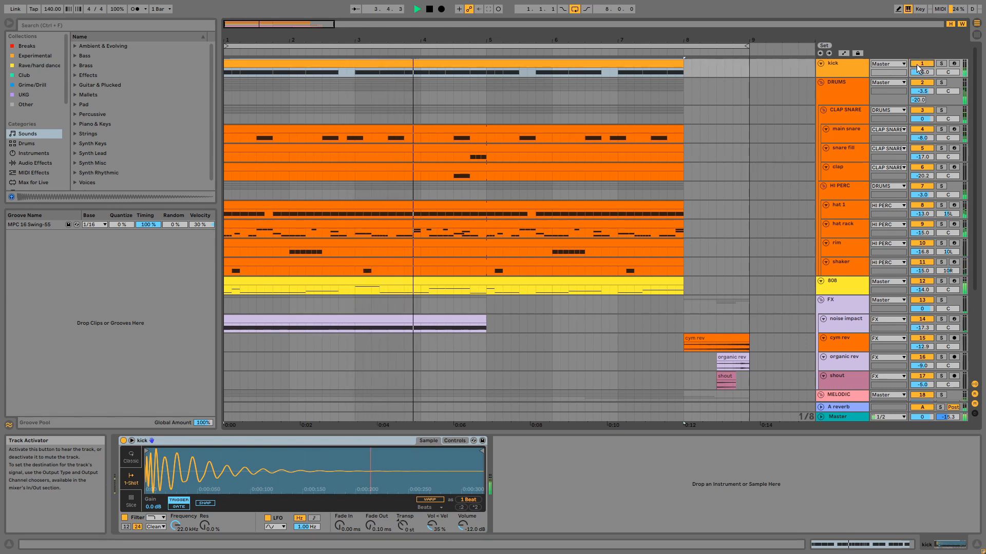
{"action": "left_click", "coordinate": [914, 65]}
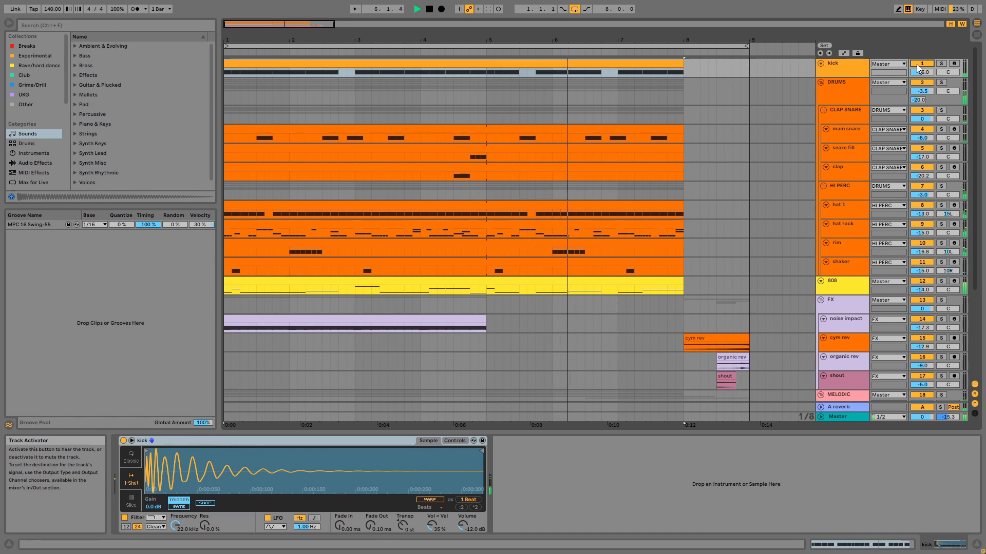
{"action": "key", "text": "space"}
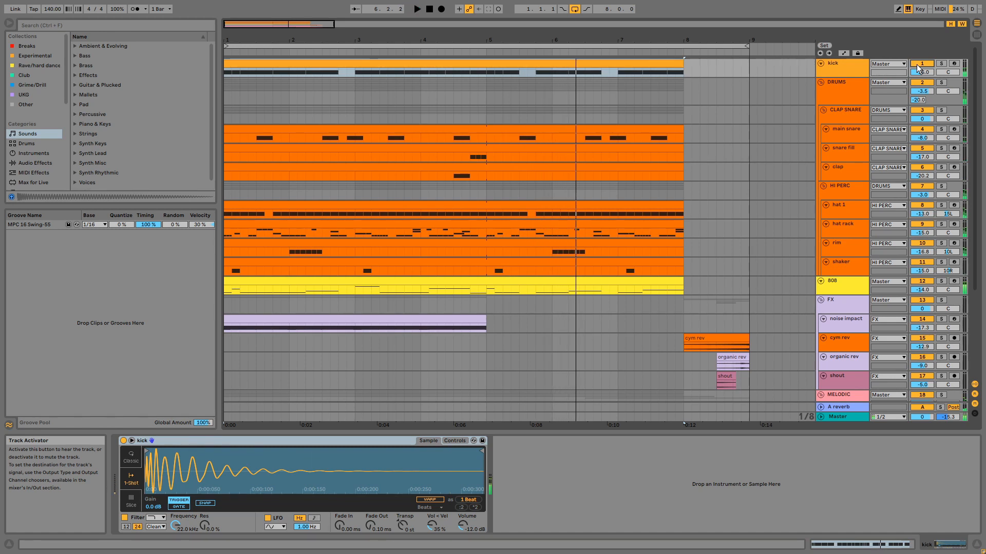
- Solo the DRUMS group for playback, and audition the main snare while examining its MIDI notes
{"action": "left_click", "coordinate": [943, 82]}
{"action": "key", "text": "space"}
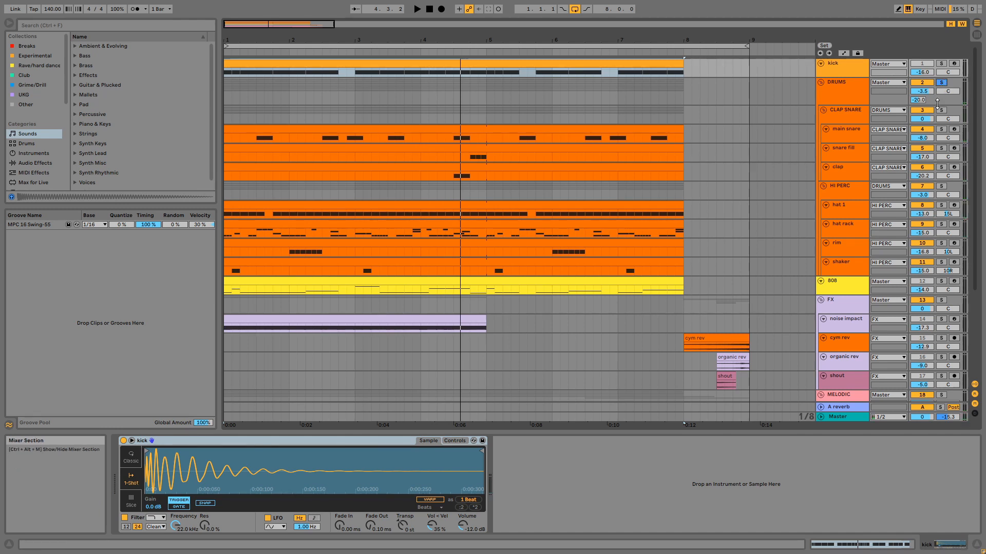
{"action": "left_click", "coordinate": [667, 129]}
{"action": "key", "text": "space"}
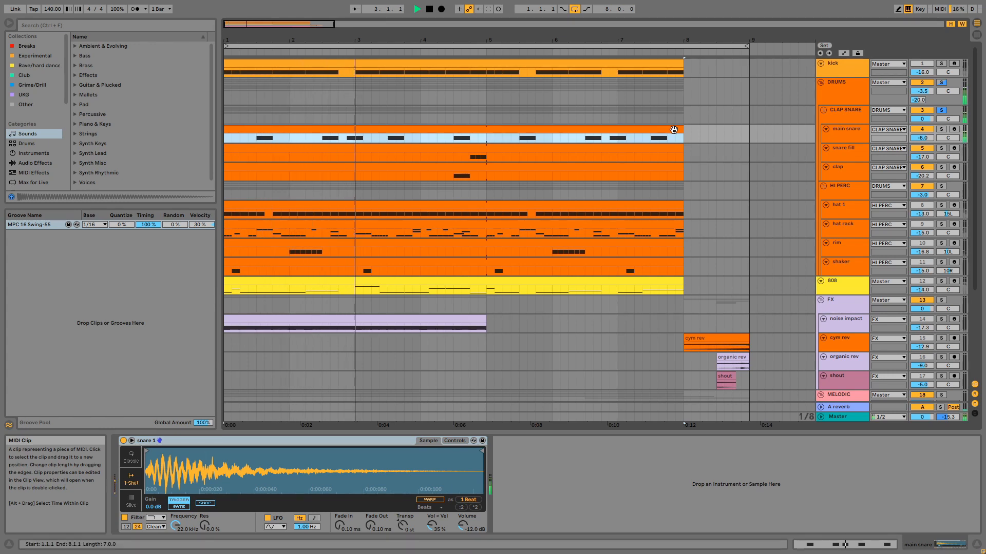
{"action": "double_click", "coordinate": [673, 130]}
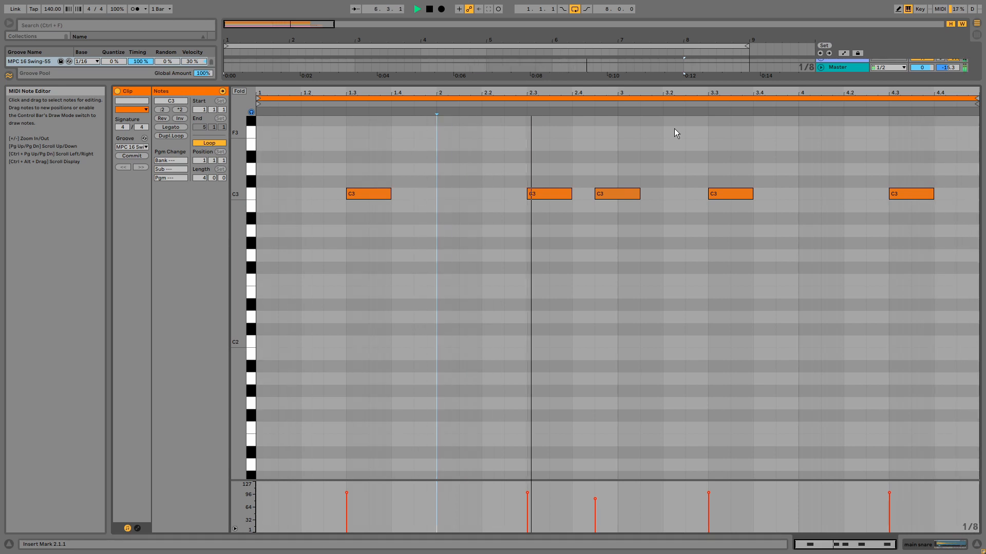
{"action": "key", "text": "shift+Tab"}
{"action": "key", "text": "space"}
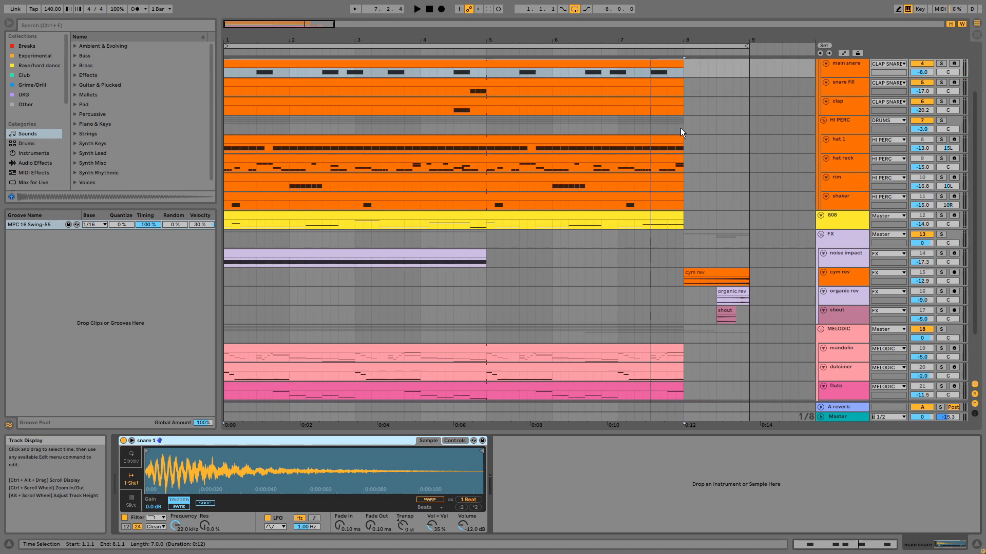
- Solo the snare fill track, examine the triplet-grid notes in its clip and play it back
{"action": "scroll", "coordinate": [680, 128], "scroll_direction": "up", "scroll_amount": 3}
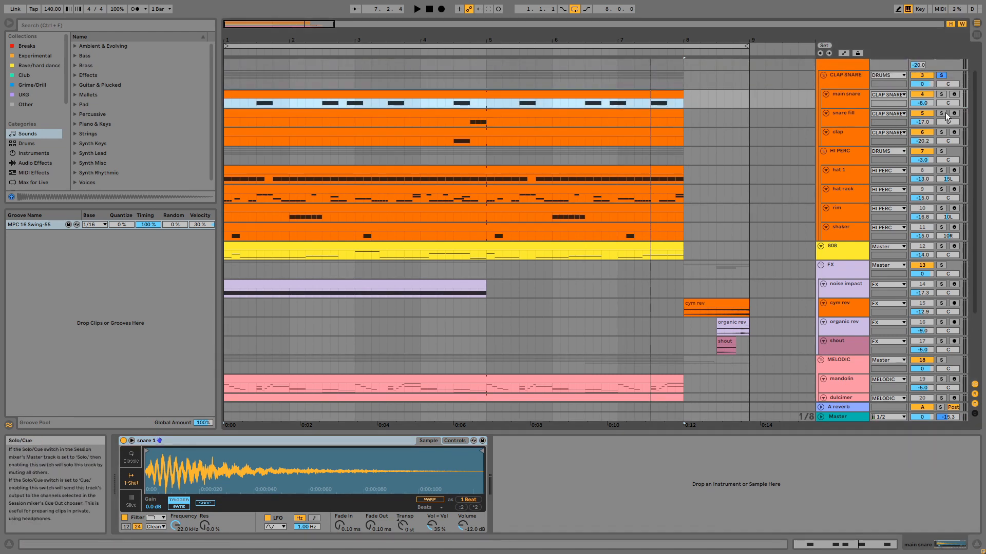
{"action": "left_click", "coordinate": [942, 113]}
{"action": "left_click", "coordinate": [615, 127]}
{"action": "key", "text": "shift+Tab"}
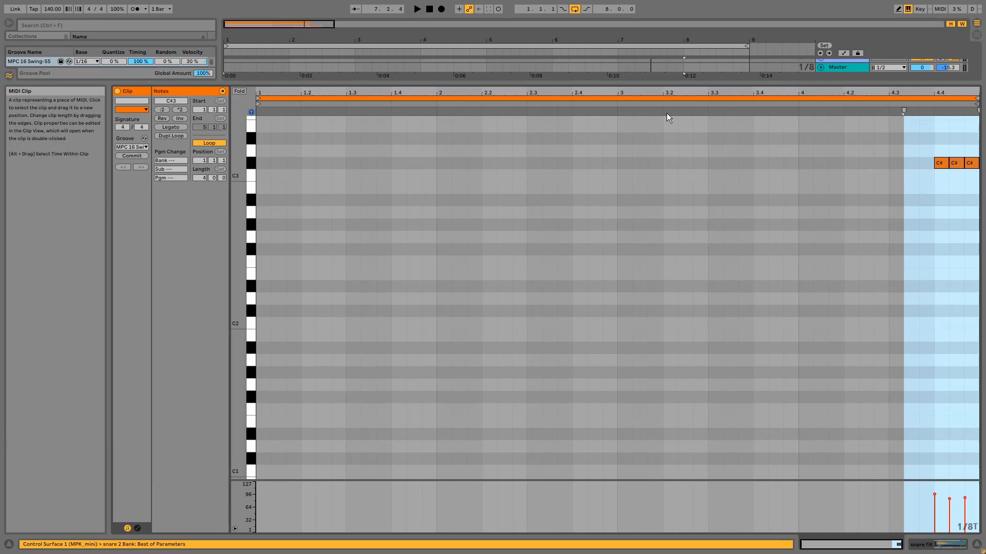
{"action": "left_click", "coordinate": [885, 106]}
{"action": "key", "text": "space"}
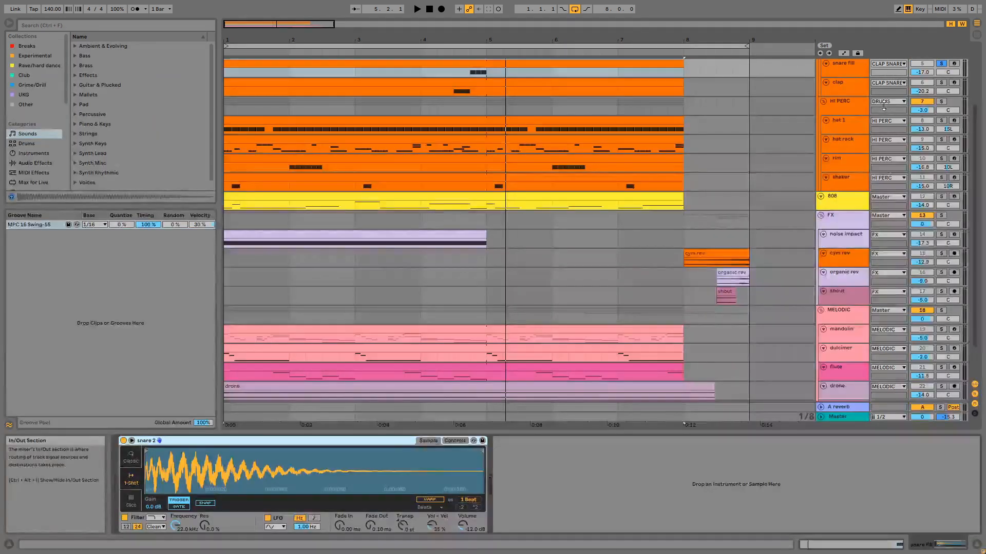
- Examine the clap track's device chain, including the Dark Medium Room reverb and the Saturator
{"action": "left_click", "coordinate": [849, 90]}
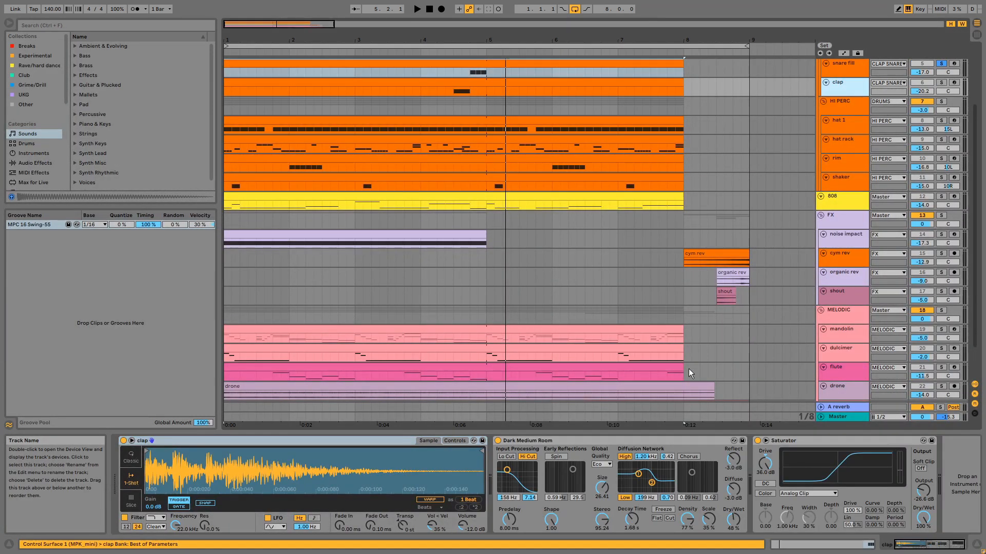
{"action": "left_click", "coordinate": [648, 439]}
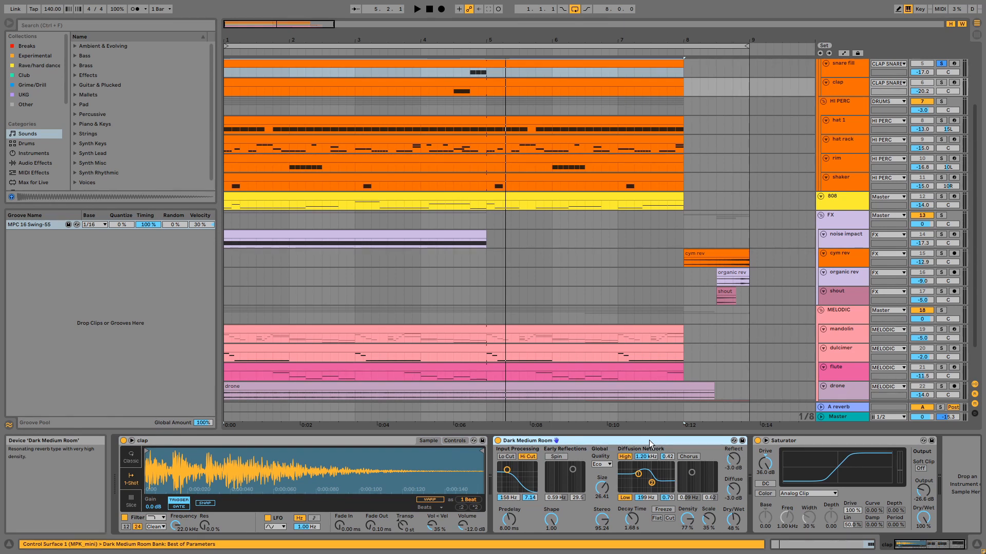
{"action": "left_click", "coordinate": [787, 436]}
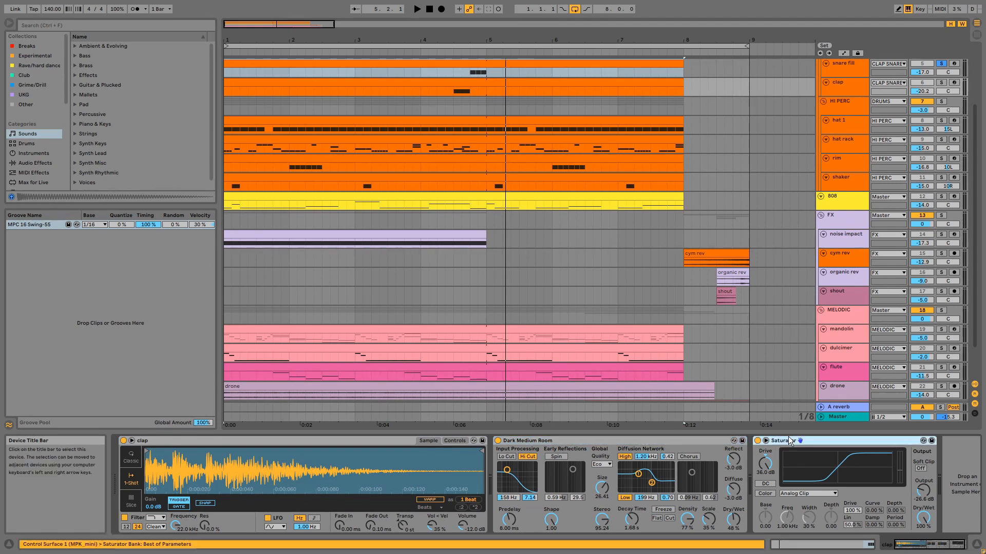
- Solo the clap track and play it from its hit at 4.3.1
{"action": "scroll", "coordinate": [632, 304], "scroll_direction": "up", "scroll_amount": 1}
{"action": "scroll", "coordinate": [632, 303], "scroll_direction": "up", "scroll_amount": 3}
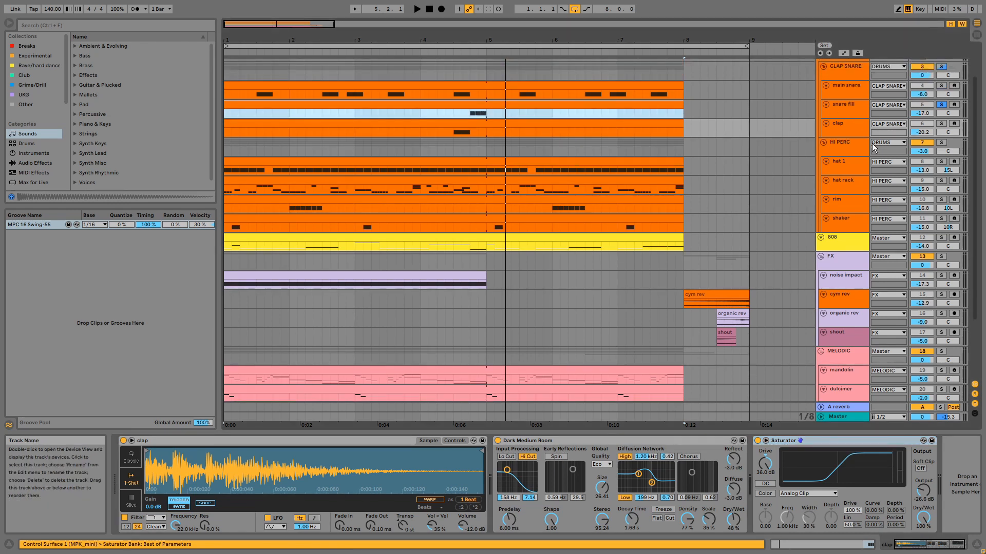
{"action": "left_click", "coordinate": [941, 124]}
{"action": "left_click", "coordinate": [453, 134]}
{"action": "key", "text": "space"}
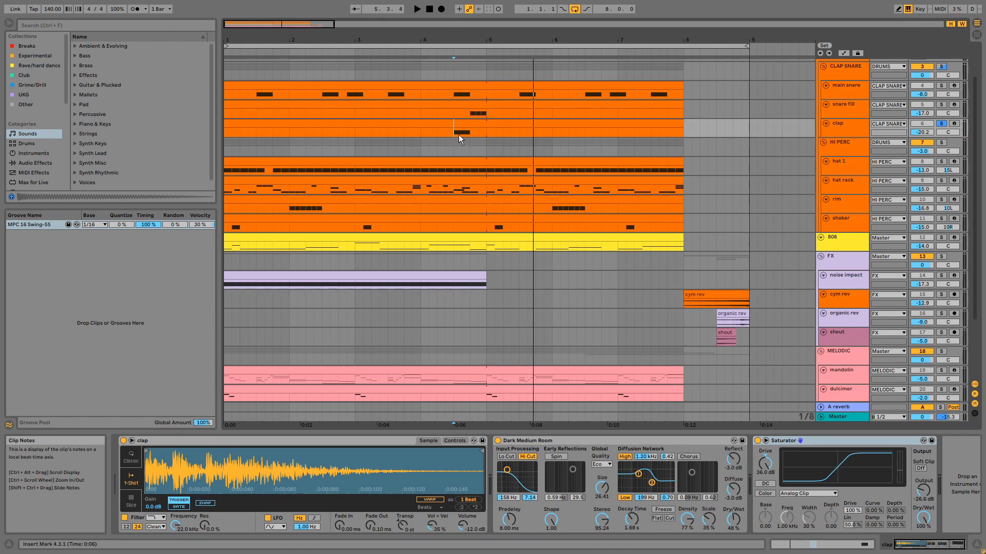
- Solo the hat 1 track, play it back and examine its MIDI notes and velocities
{"action": "left_click", "coordinate": [942, 161]}
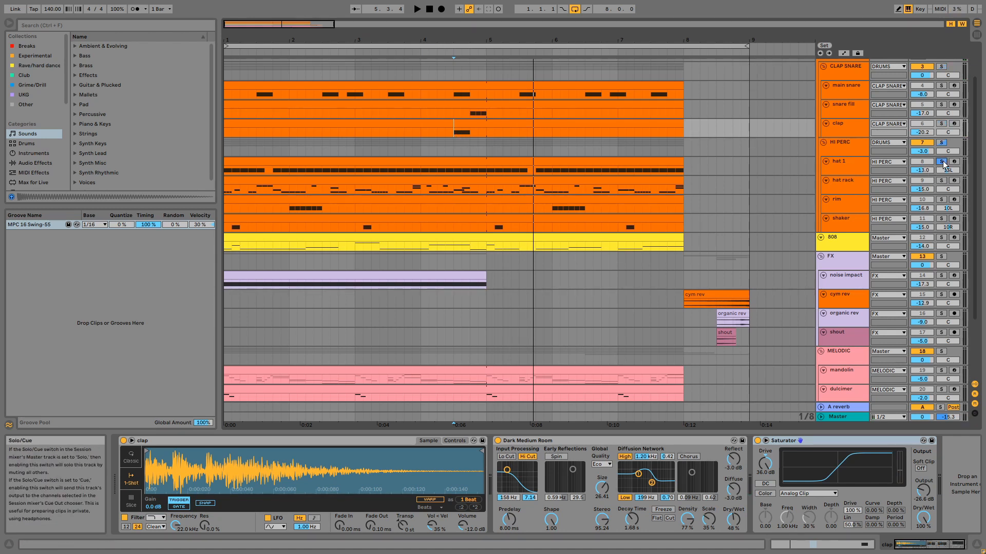
{"action": "left_click", "coordinate": [549, 163]}
{"action": "key", "text": "space"}
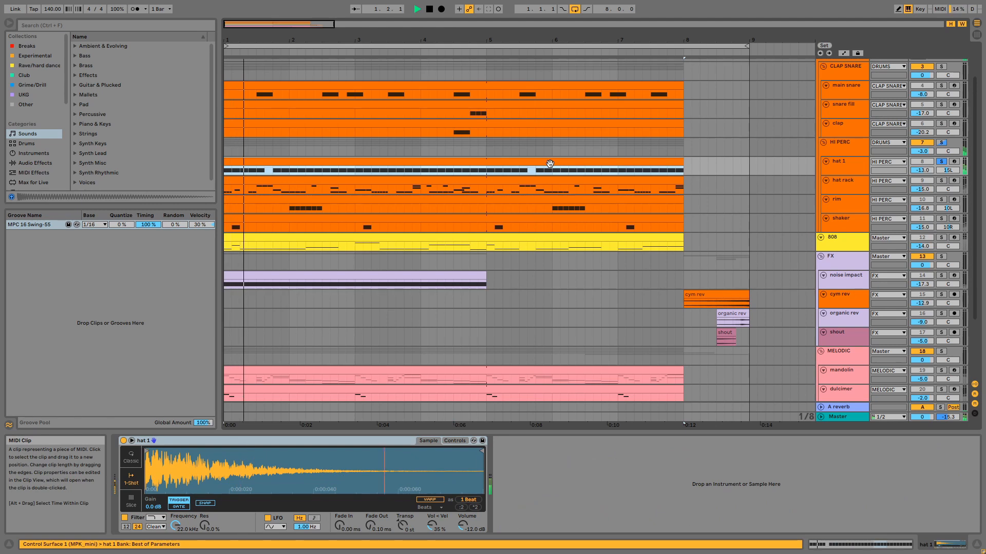
{"action": "double_click", "coordinate": [550, 163]}
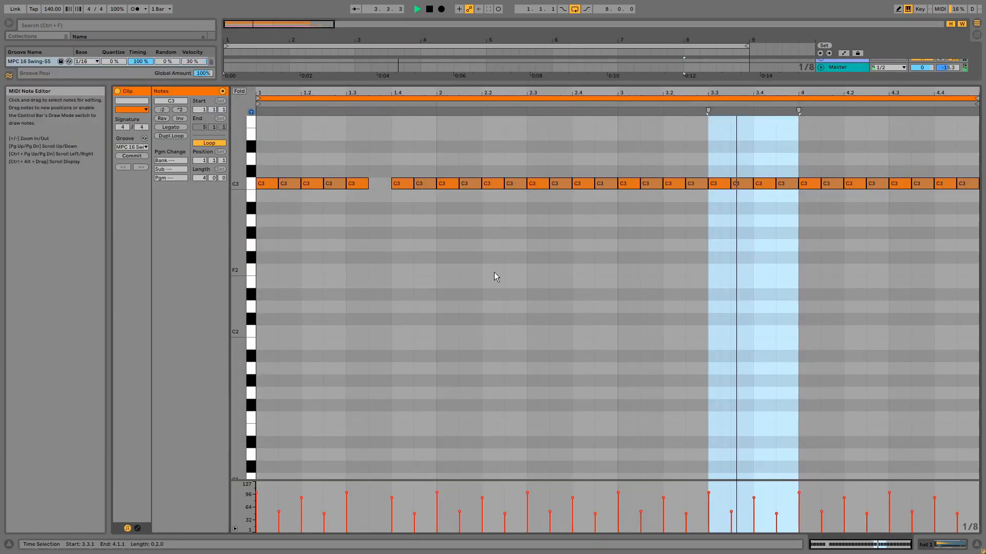
{"action": "key", "text": "shift+Tab"}
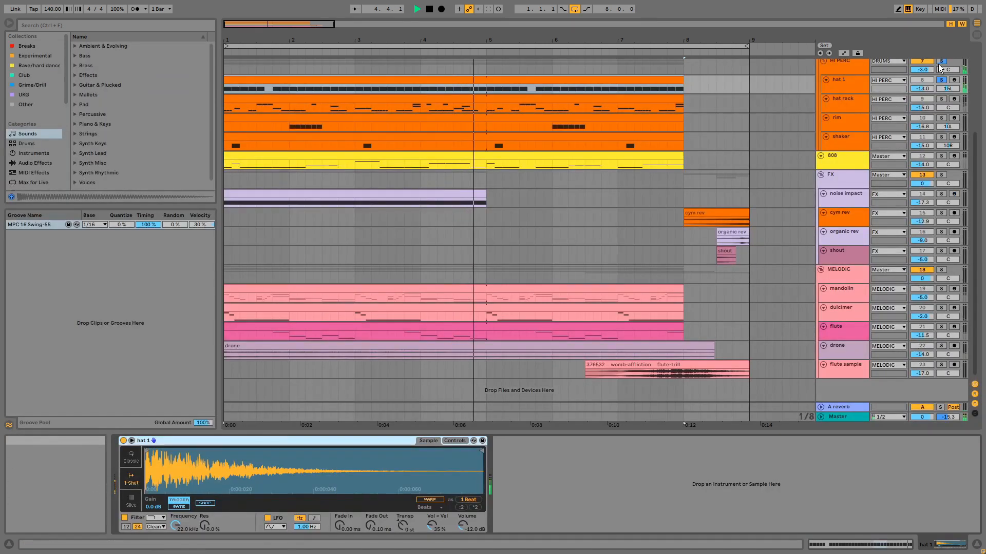
- Reopen the hat 1 clip's notes, stop playback and inspect the grid options without changing the grid
{"action": "scroll", "coordinate": [439, 168], "scroll_direction": "up", "scroll_amount": 2}
{"action": "double_click", "coordinate": [423, 113]}
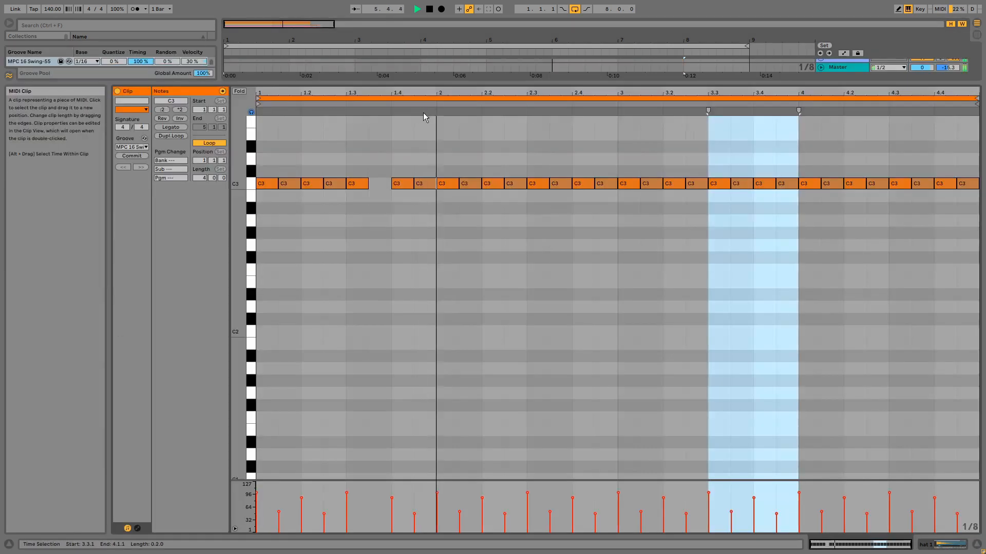
{"action": "key", "text": "space"}
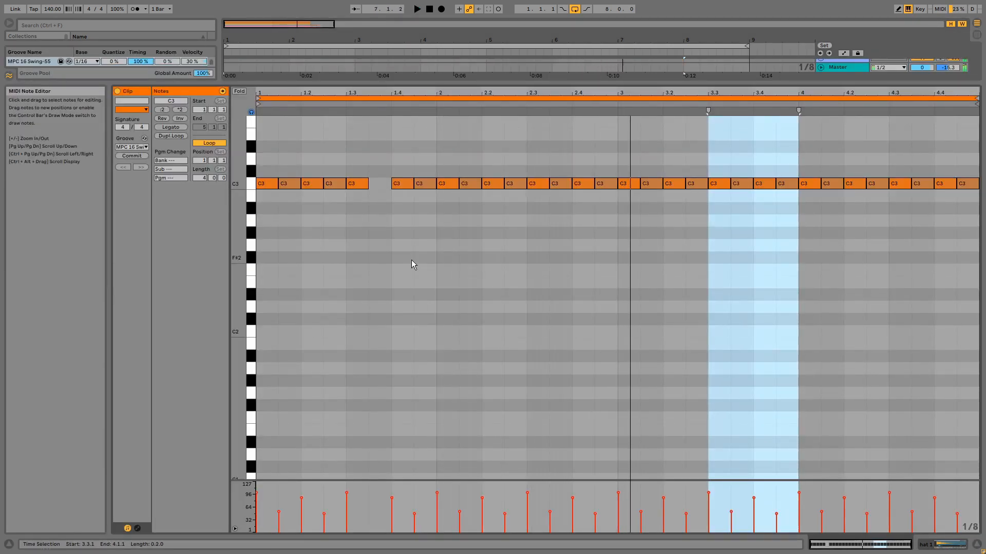
{"action": "right_click", "coordinate": [388, 225]}
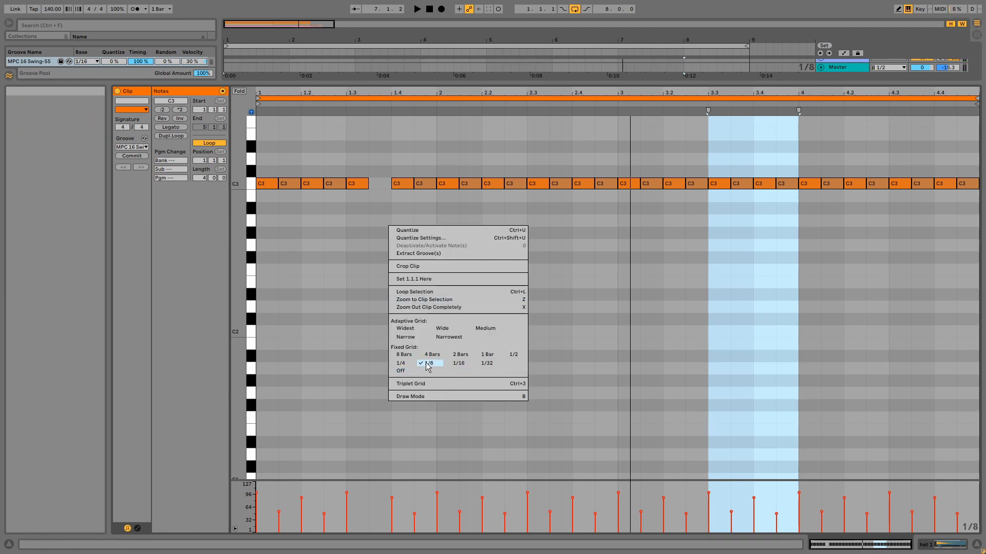
{"action": "left_click", "coordinate": [557, 306]}
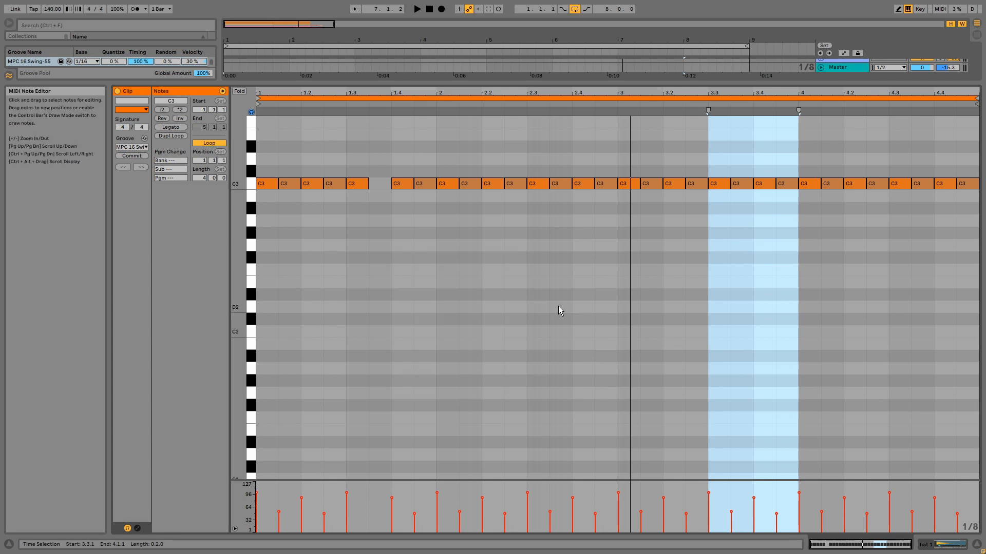
{"action": "key", "text": "shift+Tab"}
- Show the hat rack track's Drum Rack and preview the hat 2, hat 3, hat 4 and hat 5 pads
{"action": "left_click", "coordinate": [861, 112]}
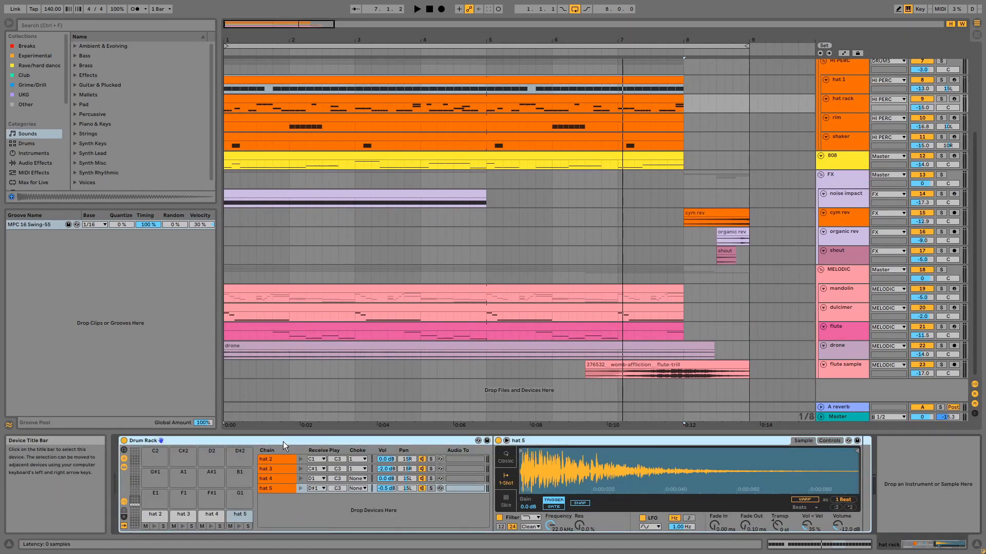
{"action": "left_click", "coordinate": [155, 526]}
{"action": "left_click", "coordinate": [182, 526]}
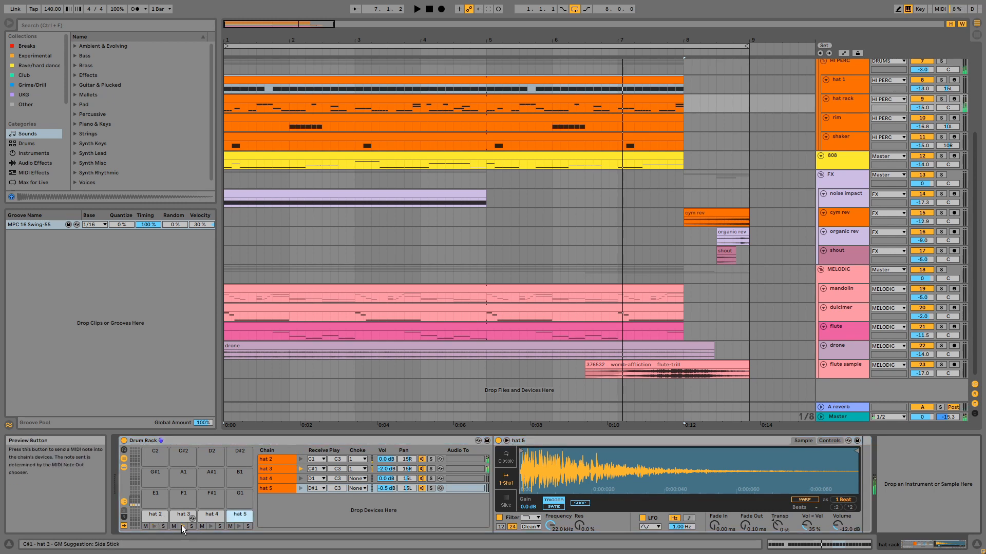
{"action": "left_click", "coordinate": [210, 526]}
{"action": "left_click", "coordinate": [236, 525]}
- Play the hat rack track soloed, examine the note pattern in its clip and turn the solo off
{"action": "left_click", "coordinate": [941, 98]}
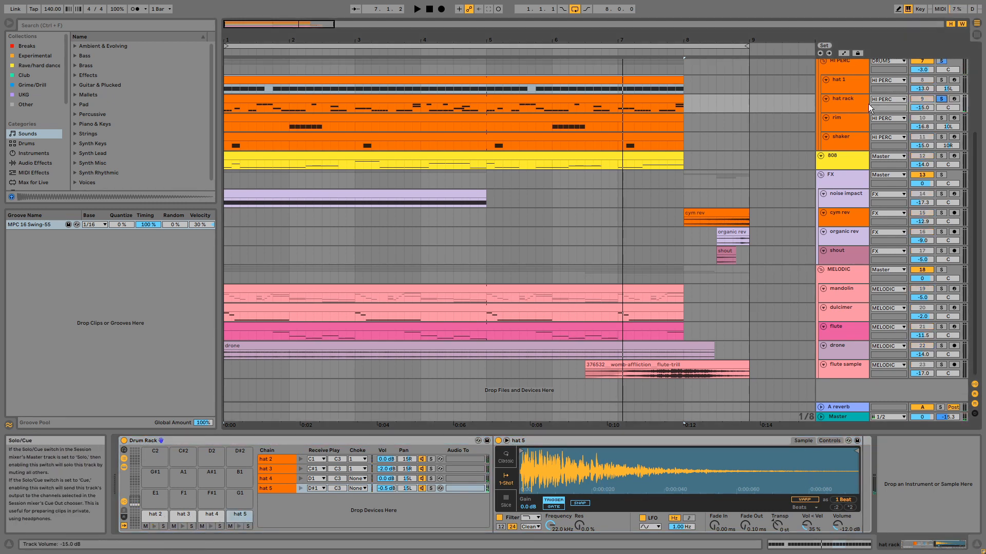
{"action": "left_click", "coordinate": [663, 101]}
{"action": "key", "text": "space"}
{"action": "double_click", "coordinate": [662, 101]}
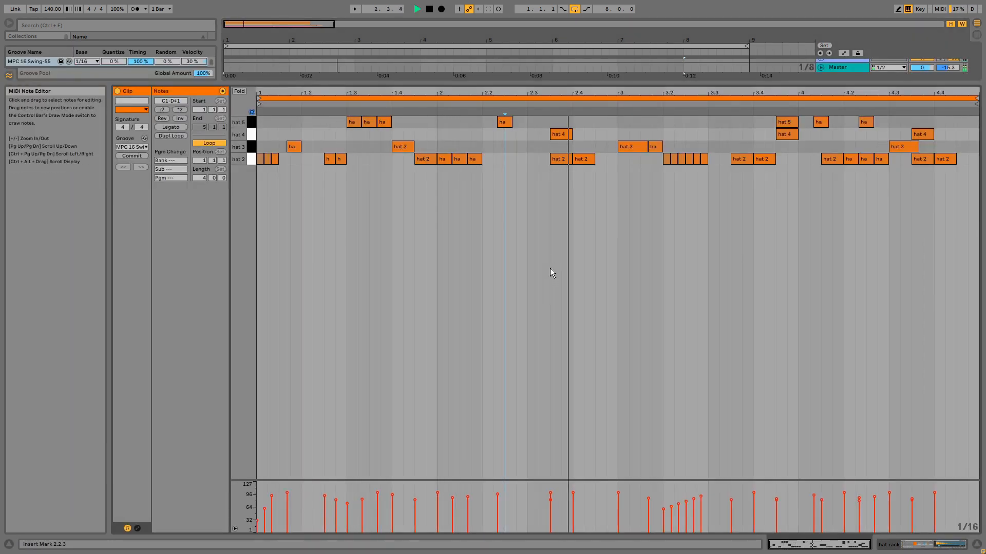
{"action": "key", "text": "shift+Tab"}
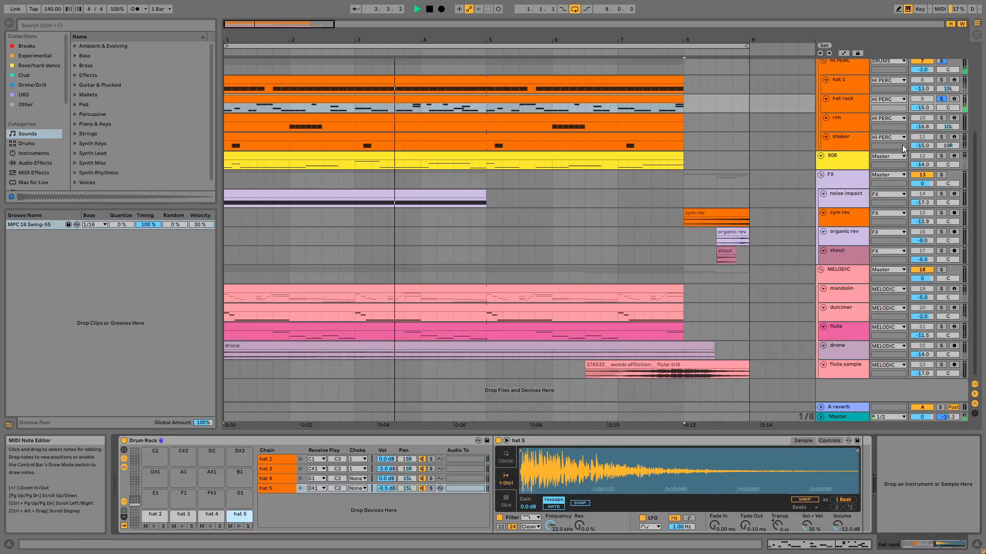
{"action": "left_click", "coordinate": [941, 98]}
{"action": "double_click", "coordinate": [605, 99]}
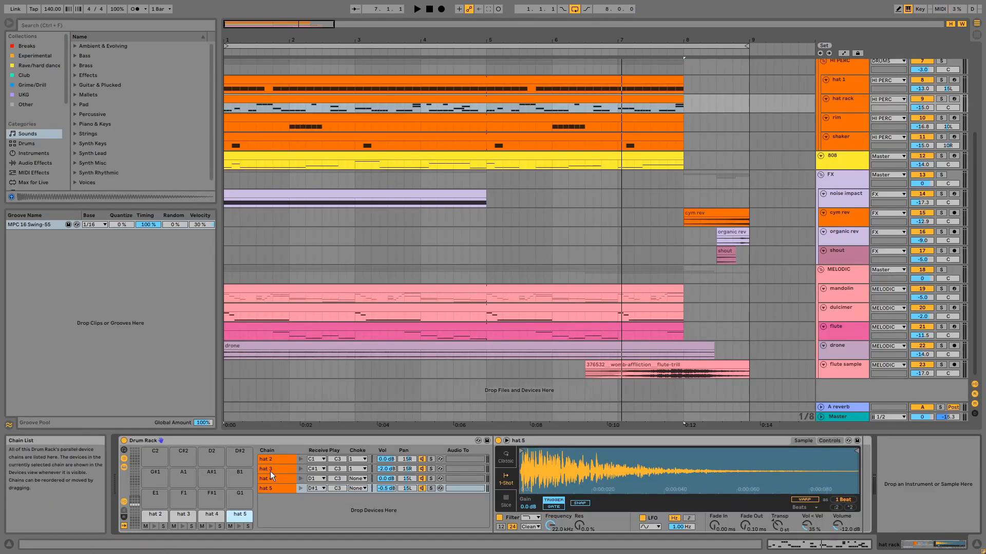
- Show the samples of the hat 2 and hat 3 chains in the hat rack's Drum Rack
{"action": "left_click", "coordinate": [275, 461]}
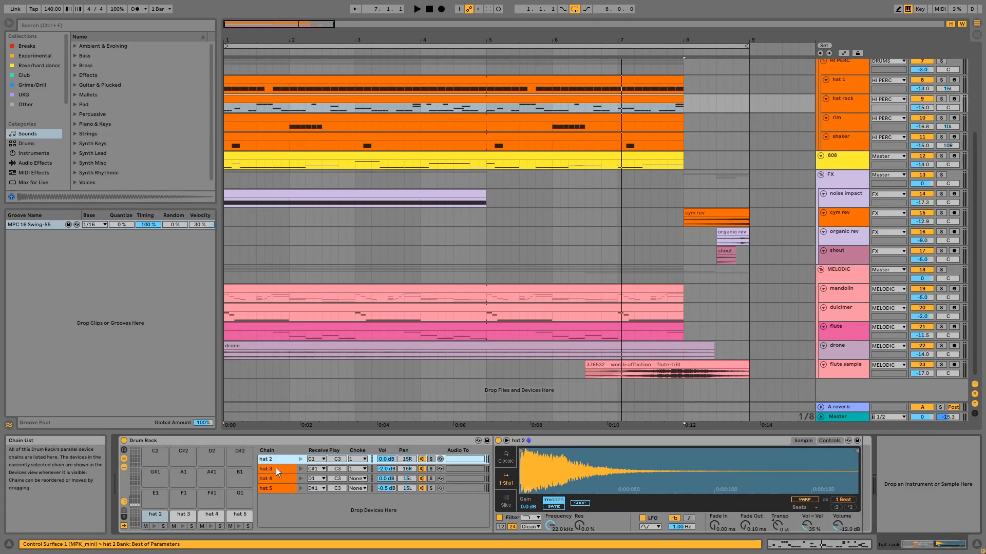
{"action": "left_click", "coordinate": [275, 467]}
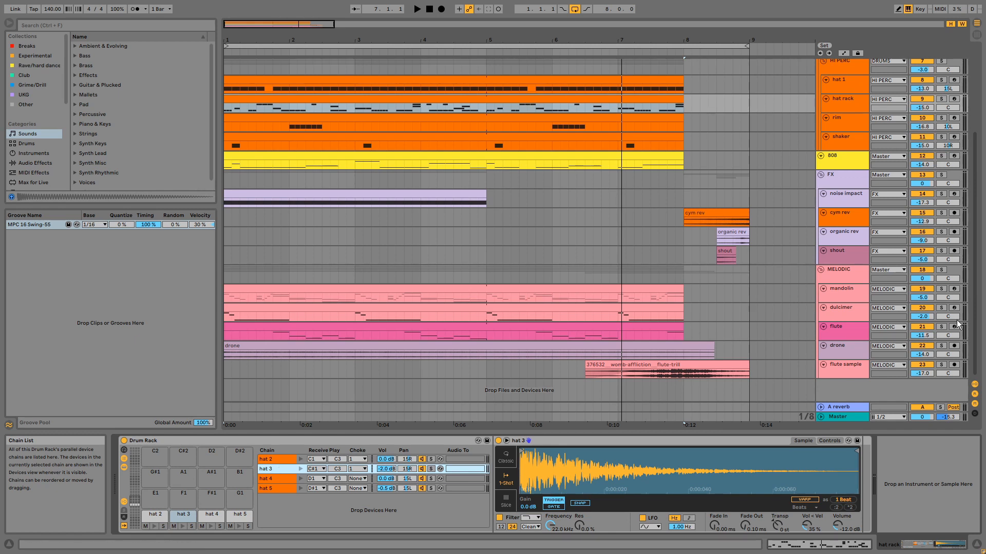
- Solo the rim and shaker tracks together and play them from the start of the rim clip
{"action": "left_click", "coordinate": [864, 125]}
{"action": "left_click", "coordinate": [941, 118]}
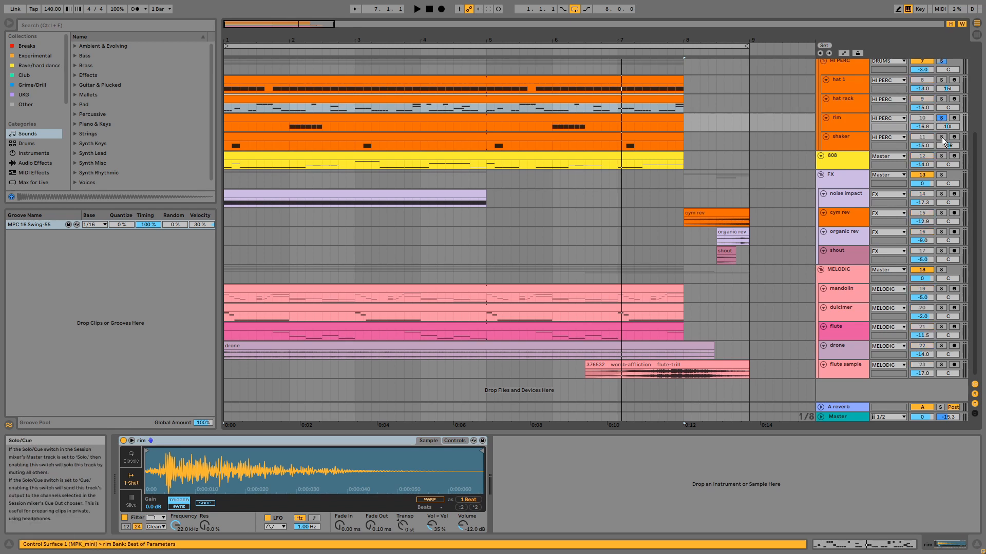
{"action": "left_click", "coordinate": [941, 138]}
{"action": "left_click", "coordinate": [270, 119]}
{"action": "key", "text": "space"}
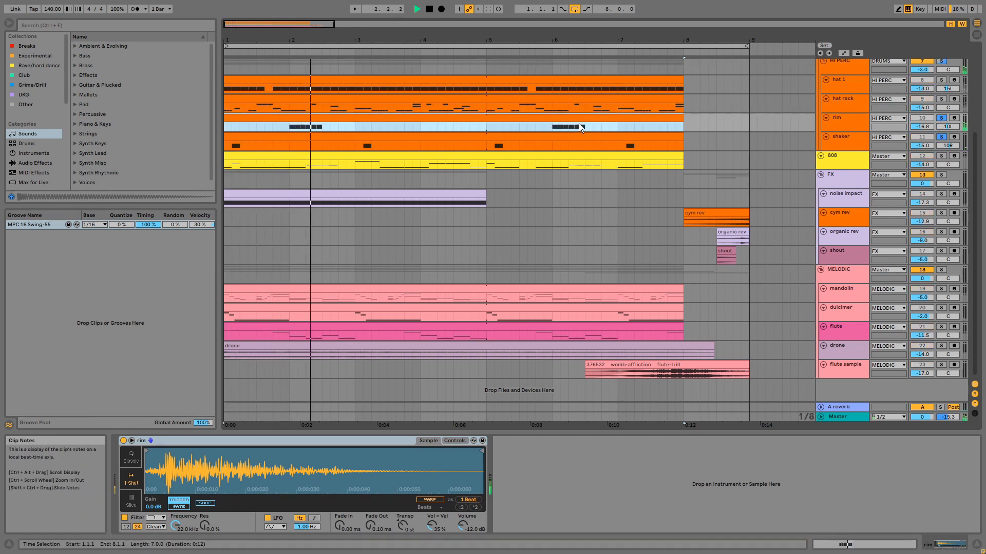
- Examine the rim clip's triplet notes, set its fixed grid to 1/8 triplet and return to the track devices
{"action": "double_click", "coordinate": [528, 118]}
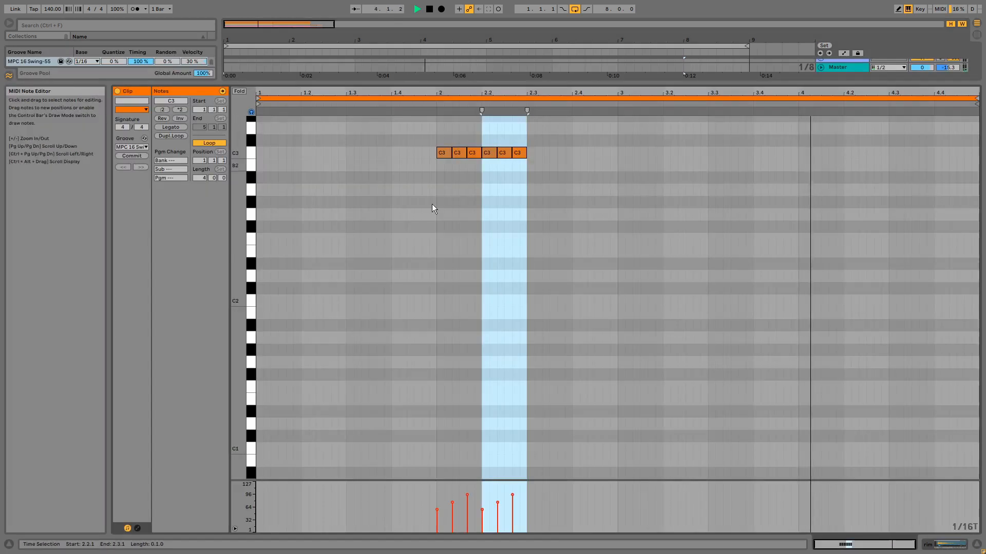
{"action": "right_click", "coordinate": [507, 192]}
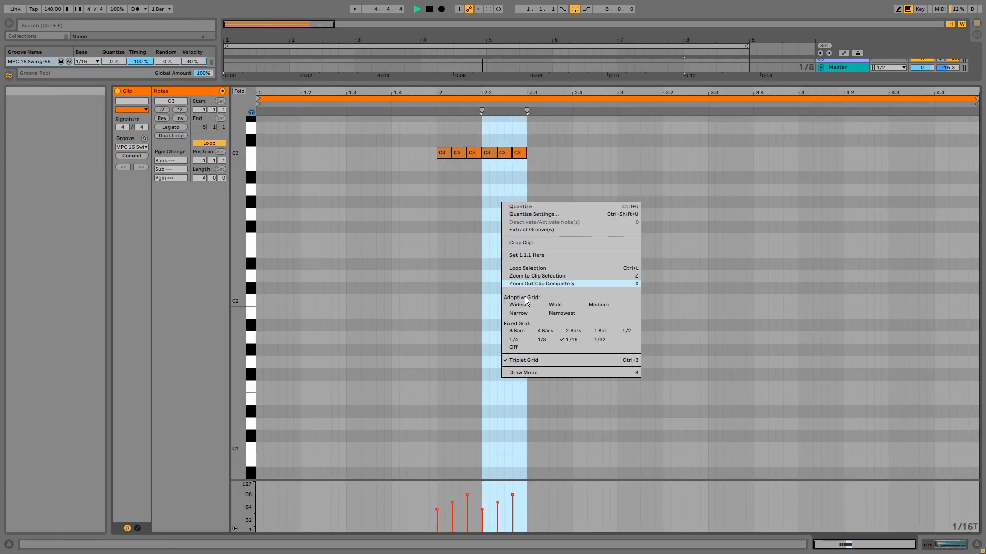
{"action": "left_click", "coordinate": [541, 340]}
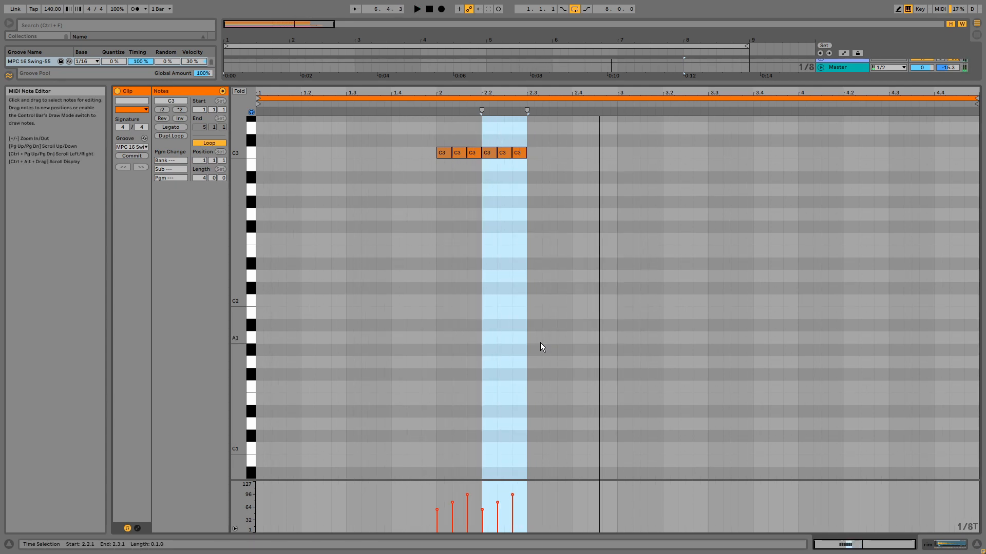
{"action": "key", "text": "shift+Tab"}
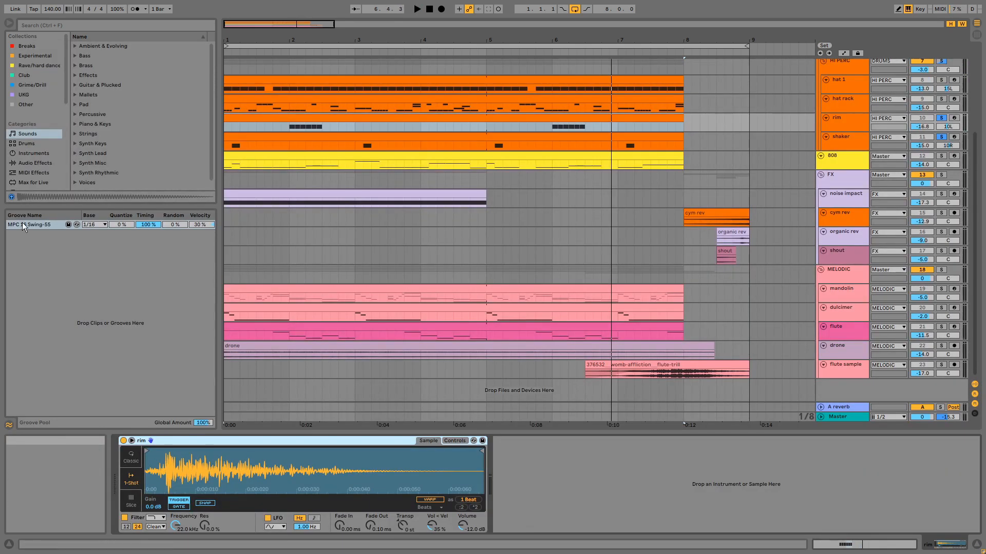
- Highlight the drum clips from main snare to shaker and examine the DRUMS group's Drum Buss and Glue Compressor
{"action": "scroll", "coordinate": [432, 298], "scroll_direction": "up", "scroll_amount": 5}
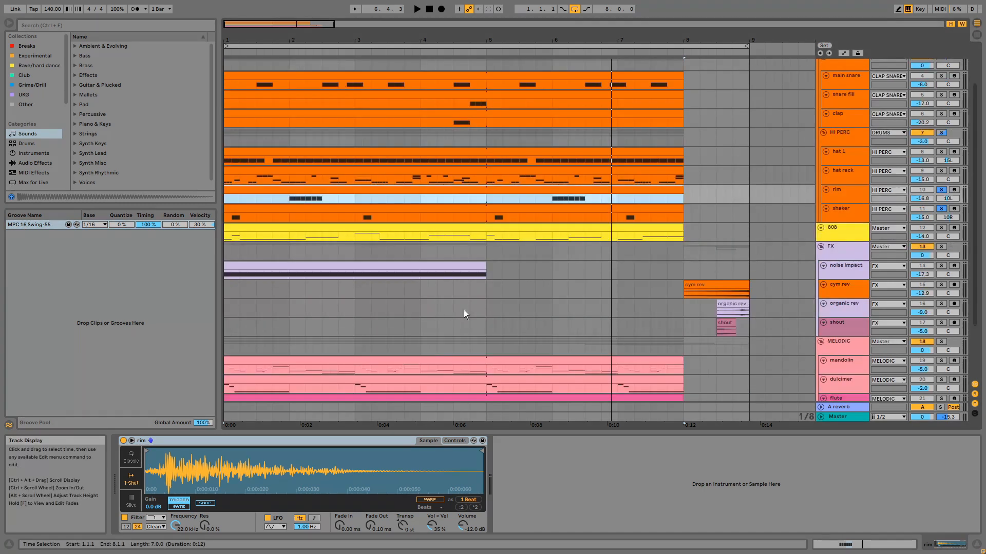
{"action": "left_click_drag", "start_coordinate": [701, 254], "coordinate": [225, 120]}
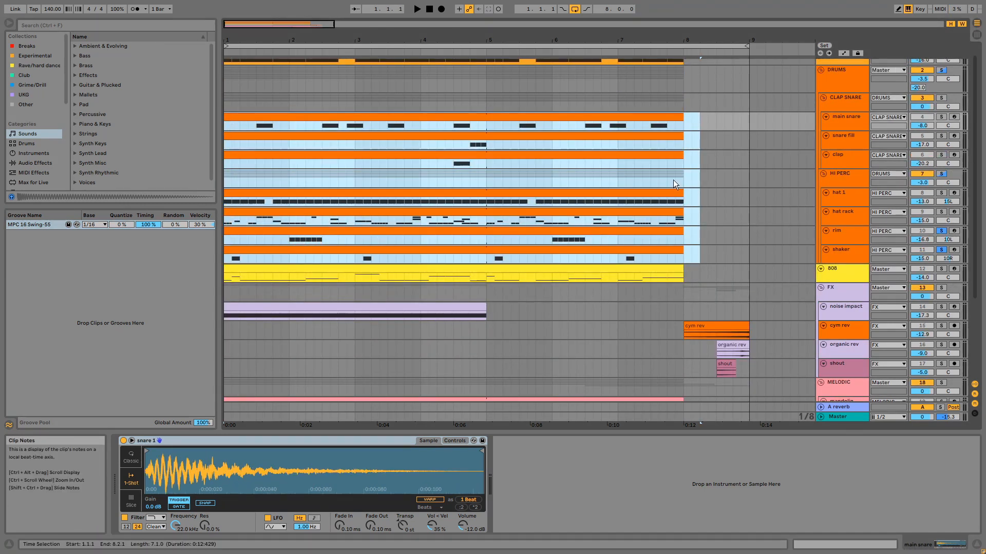
{"action": "scroll", "coordinate": [785, 94], "scroll_direction": "up", "scroll_amount": 1}
{"action": "left_click", "coordinate": [840, 88]}
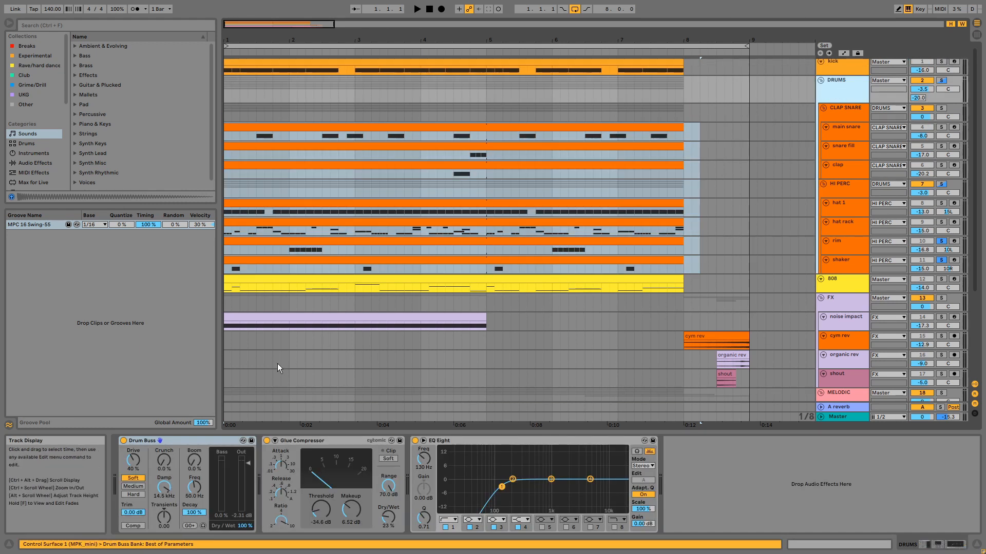
{"action": "left_click", "coordinate": [314, 440]}
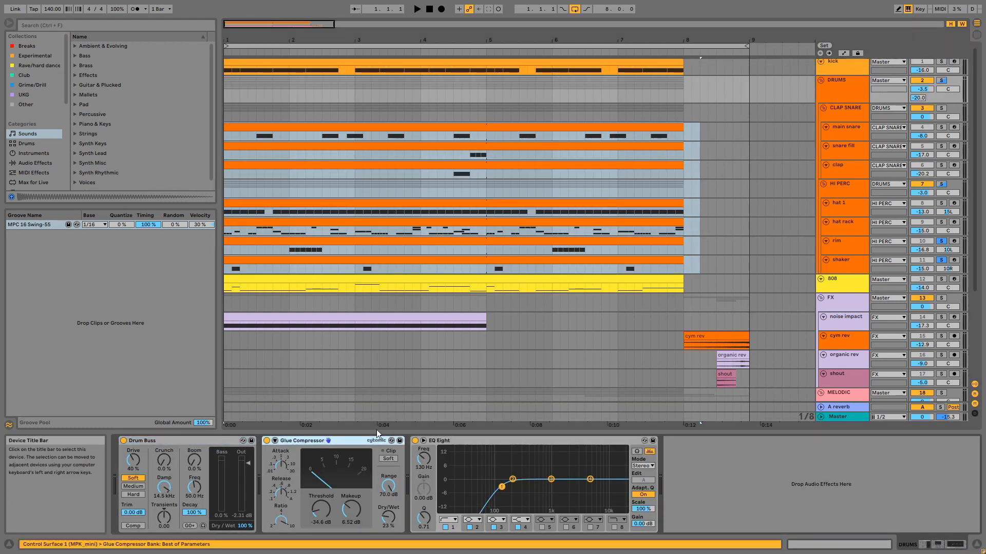
- Audition the soloed DRUMS group with Drum Buss and Glue Compressor bypassed, and restore both devices and the full mix
{"action": "left_click", "coordinate": [941, 81]}
{"action": "key", "text": "space"}
{"action": "left_click", "coordinate": [124, 441]}
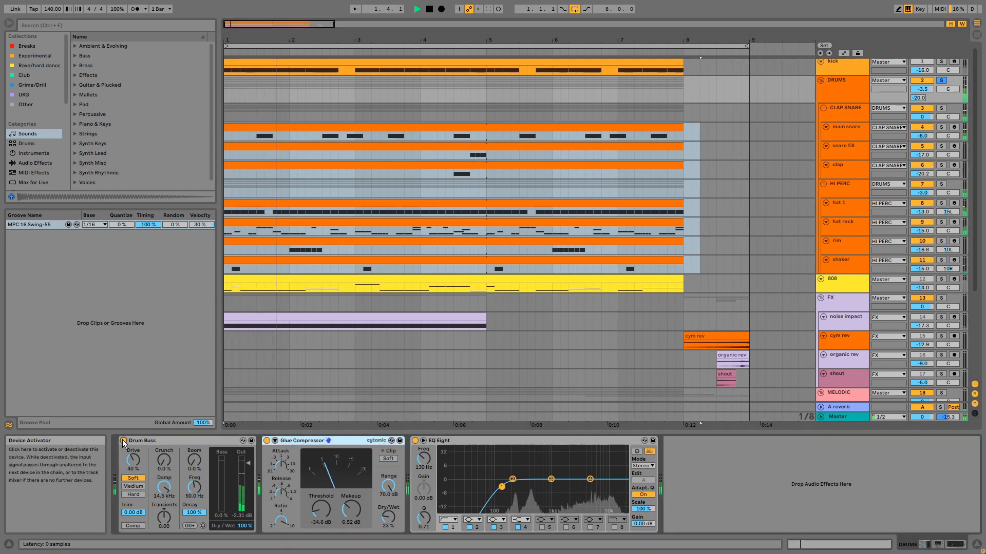
{"action": "left_click", "coordinate": [266, 441]}
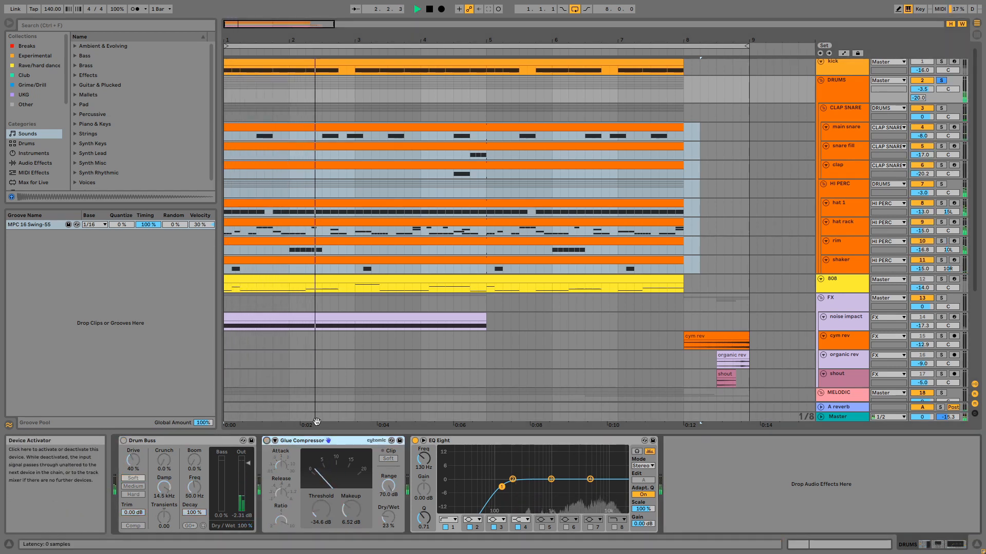
{"action": "left_click", "coordinate": [941, 81]}
{"action": "left_click", "coordinate": [266, 441]}
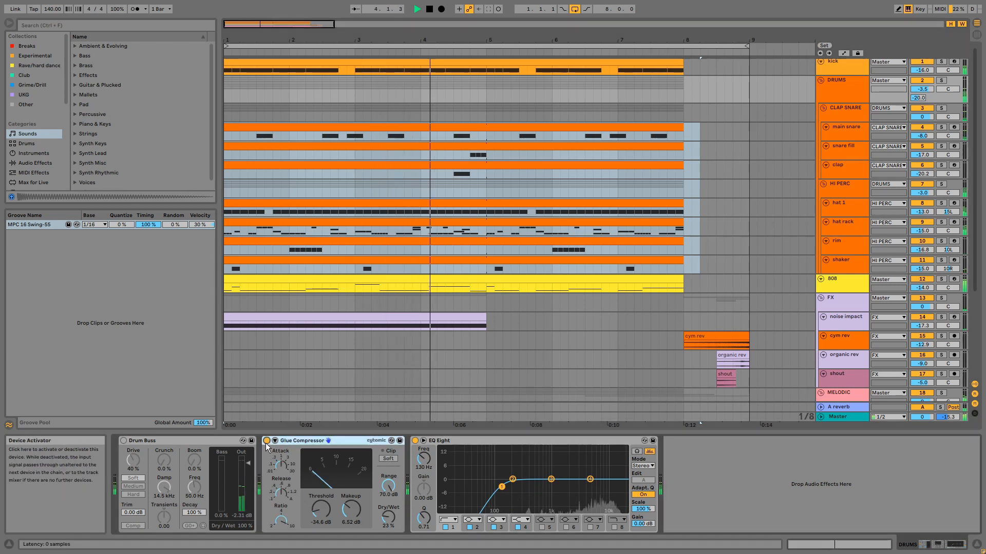
{"action": "left_click", "coordinate": [123, 441]}
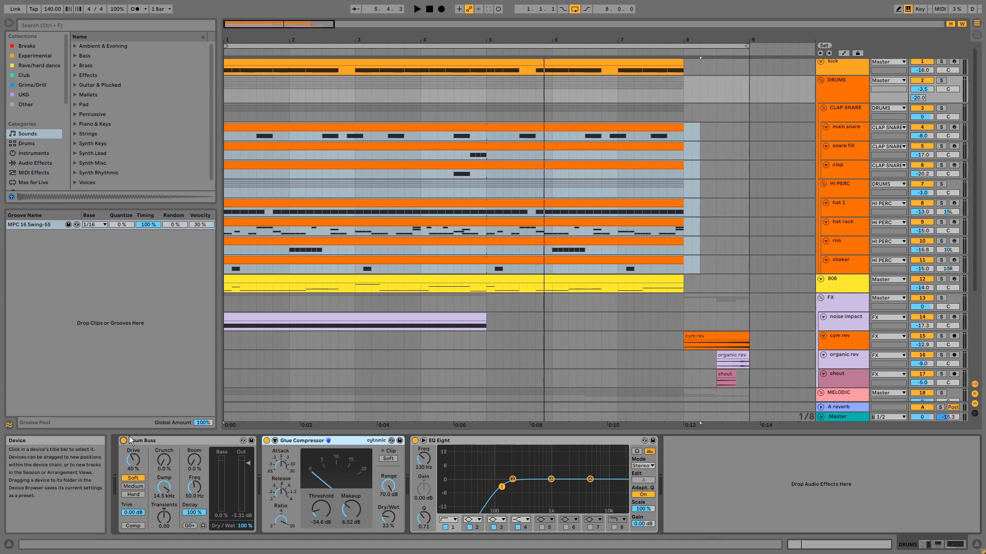
- Examine the DRUMS group's EQ Eight and the EQ and Basement reverb on the A reverb return track
{"action": "left_click", "coordinate": [542, 443]}
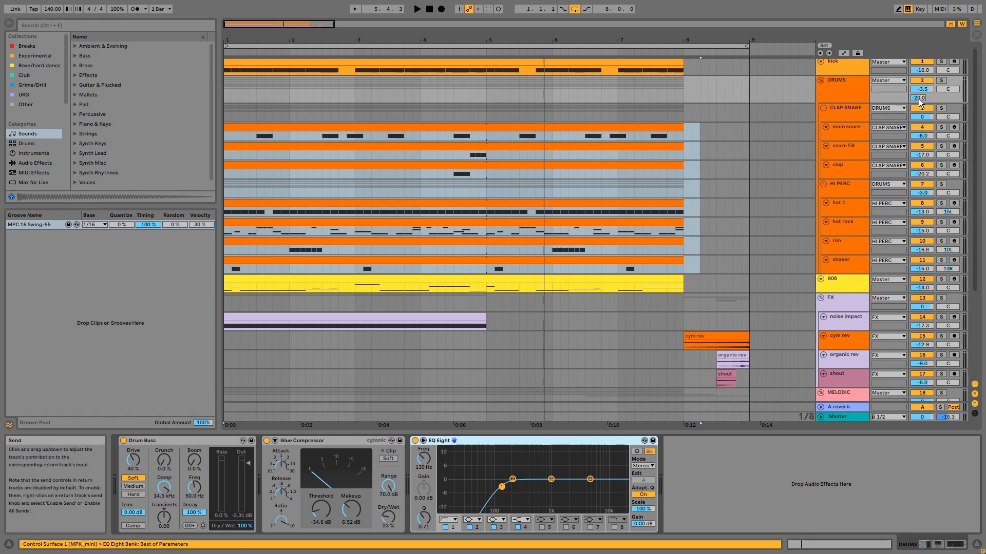
{"action": "left_click", "coordinate": [842, 406]}
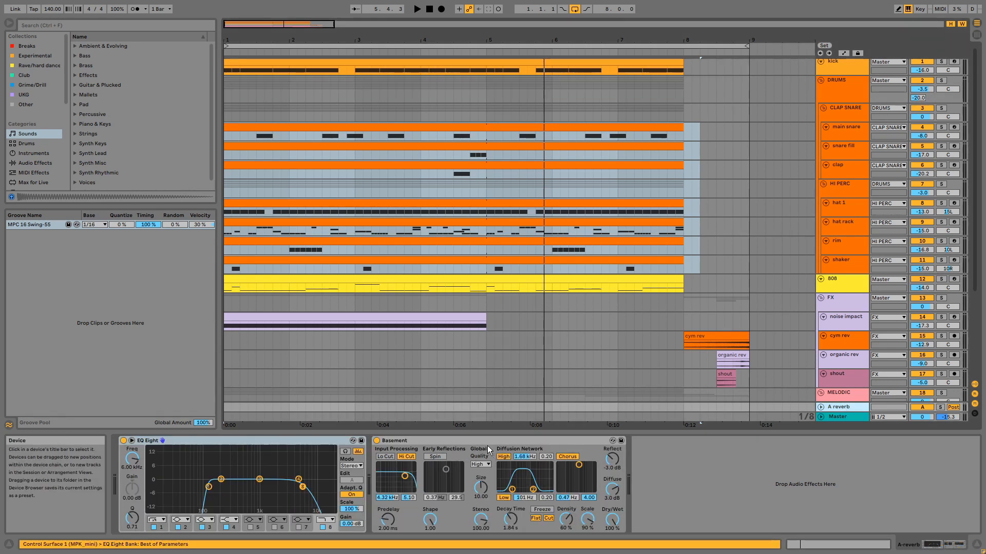
{"action": "left_click", "coordinate": [495, 439]}
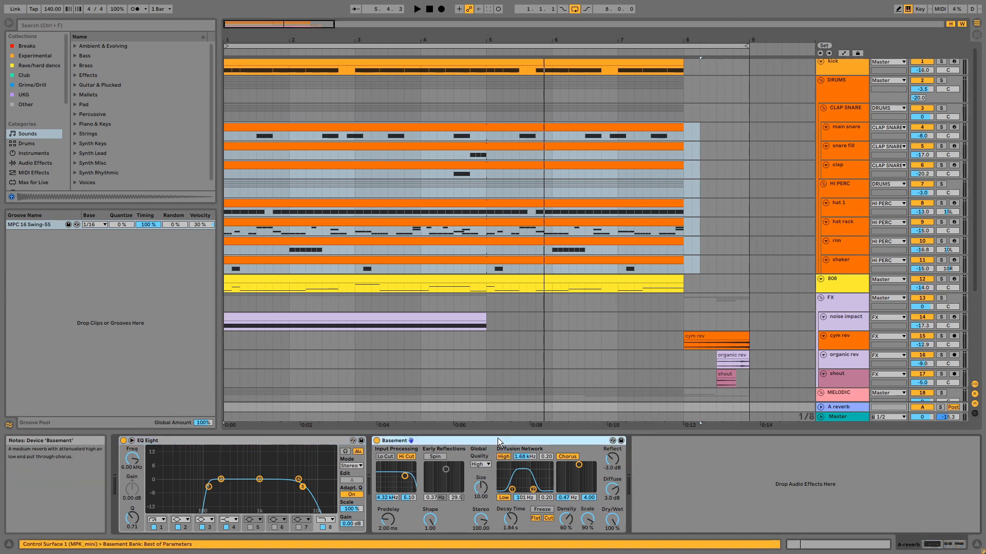
- Solo the 808 track, play it from the start and examine the MIDI notes in its clip
{"action": "left_click", "coordinate": [941, 280]}
{"action": "left_click", "coordinate": [665, 281]}
{"action": "key", "text": "space"}
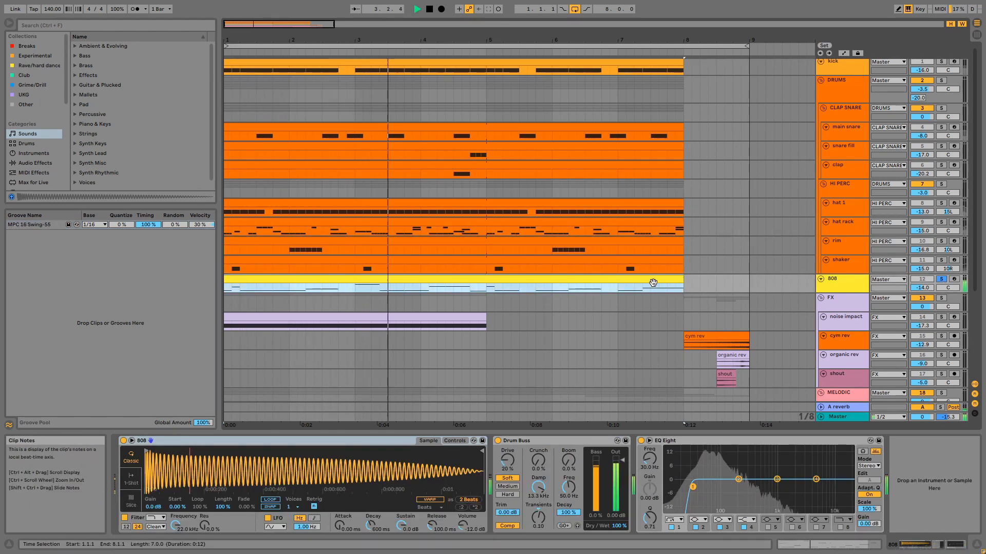
{"action": "double_click", "coordinate": [651, 282]}
{"action": "scroll", "coordinate": [581, 294], "scroll_direction": "down", "scroll_amount": 2}
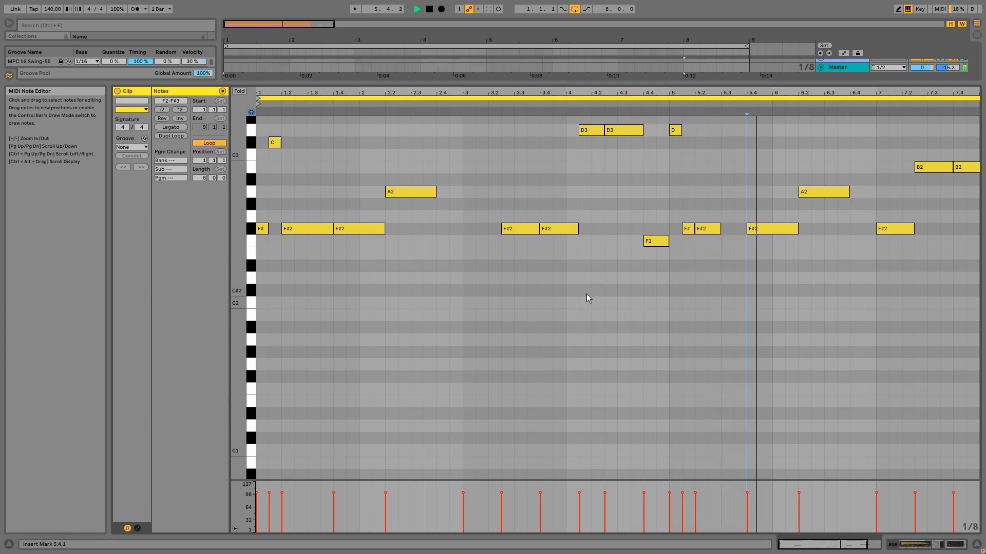
{"action": "scroll", "coordinate": [561, 297], "scroll_direction": "up", "scroll_amount": 2}
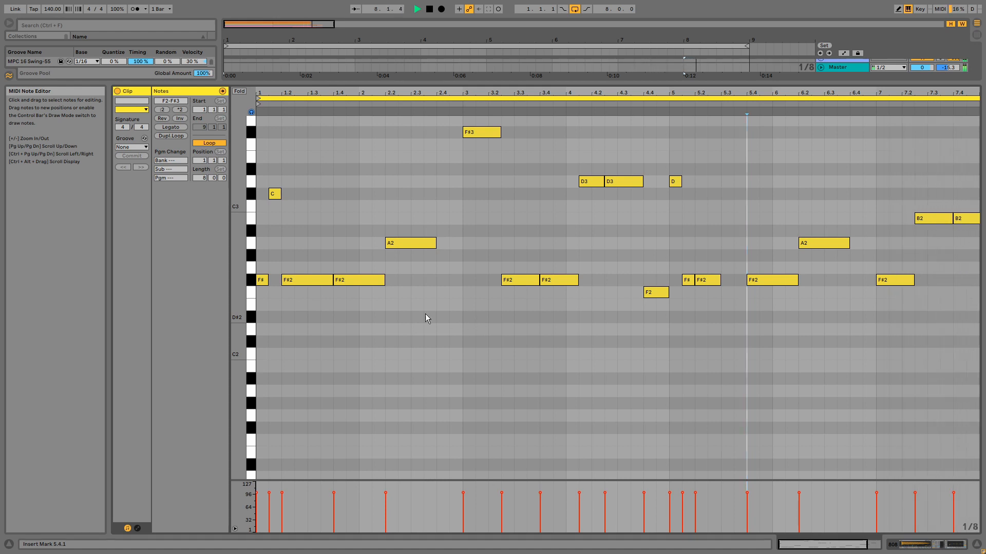
- Stop playback and highlight two 808 note pairs: C#3 with F#2 in bar 1, and F#2 with D3 around bar 4
{"action": "key", "text": "space"}
{"action": "left_click_drag", "start_coordinate": [300, 297], "coordinate": [268, 142]}
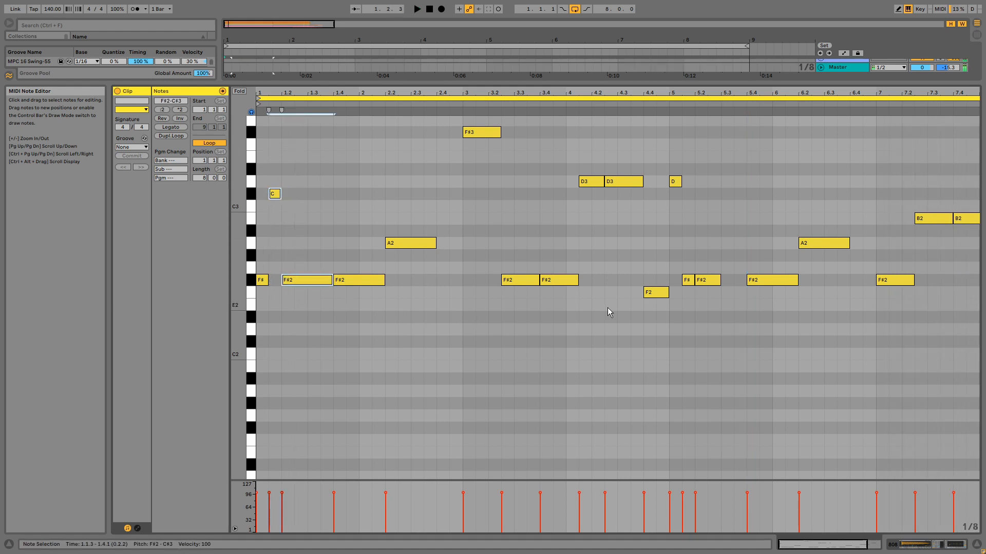
{"action": "left_click_drag", "start_coordinate": [562, 292], "coordinate": [591, 141]}
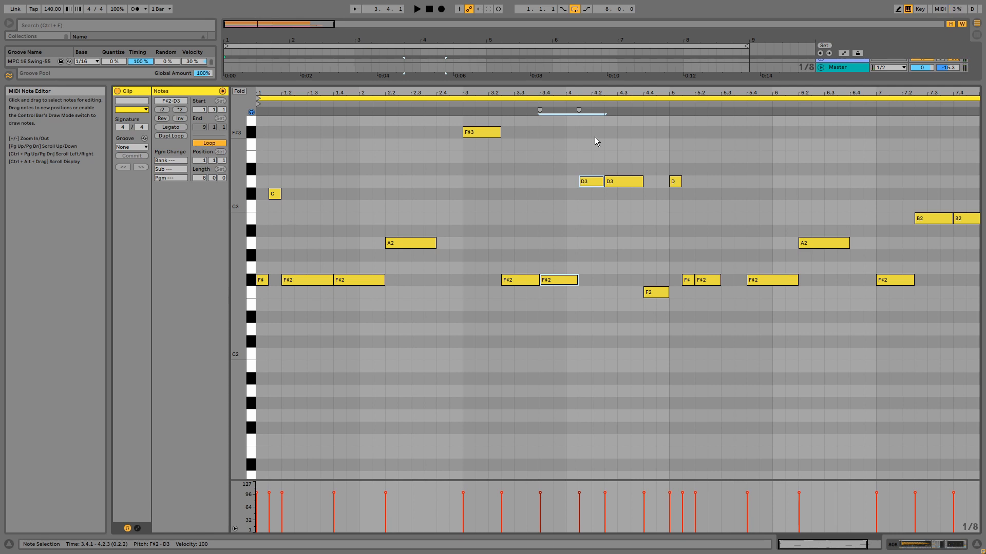
- Examine the 808 track's Drum Buss and EQ Eight, and enlarge the track to show its reverb send
{"action": "key", "text": "shift+Tab"}
{"action": "scroll", "coordinate": [587, 184], "scroll_direction": "up", "scroll_amount": 1}
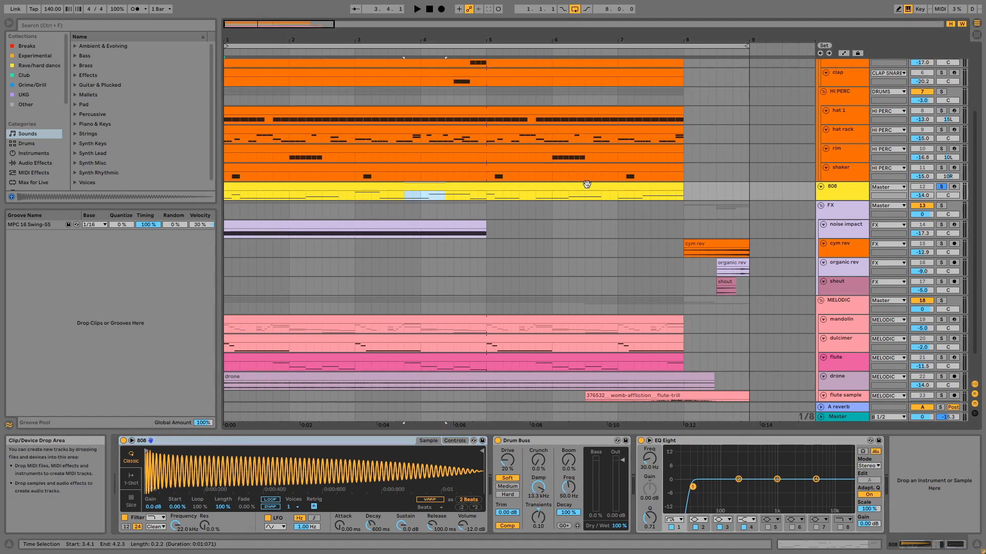
{"action": "left_click", "coordinate": [558, 436]}
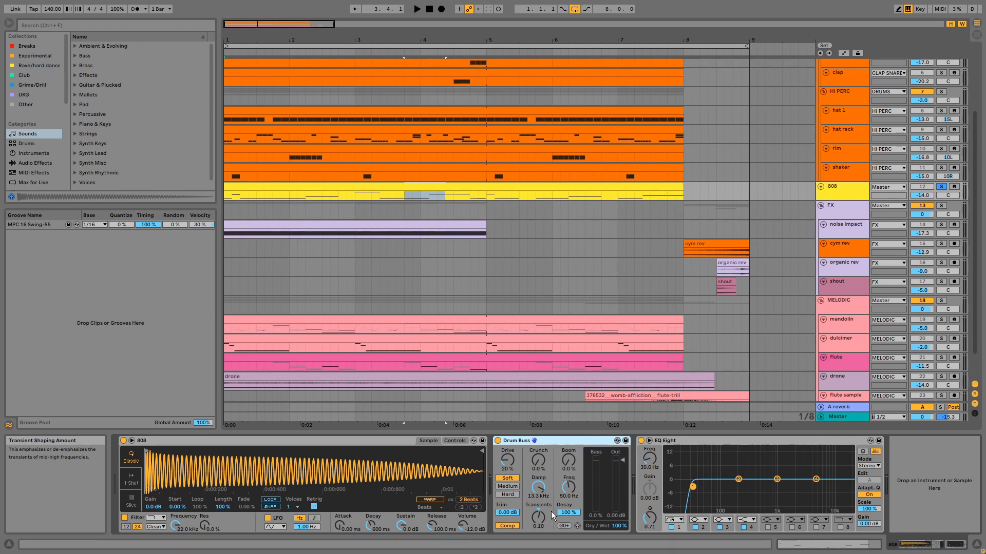
{"action": "left_click", "coordinate": [682, 441]}
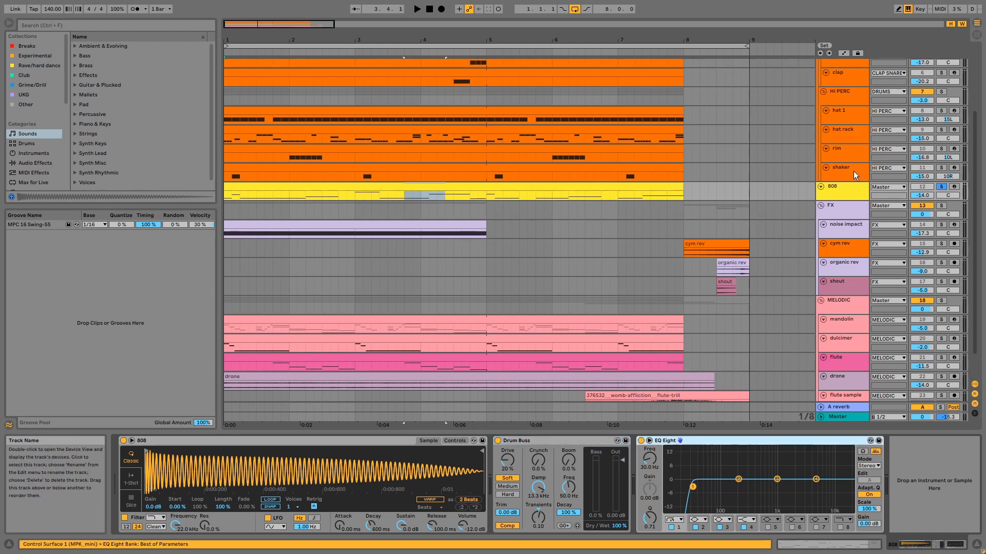
{"action": "left_click", "coordinate": [852, 187]}
{"action": "left_click_drag", "start_coordinate": [857, 200], "coordinate": [861, 209]}
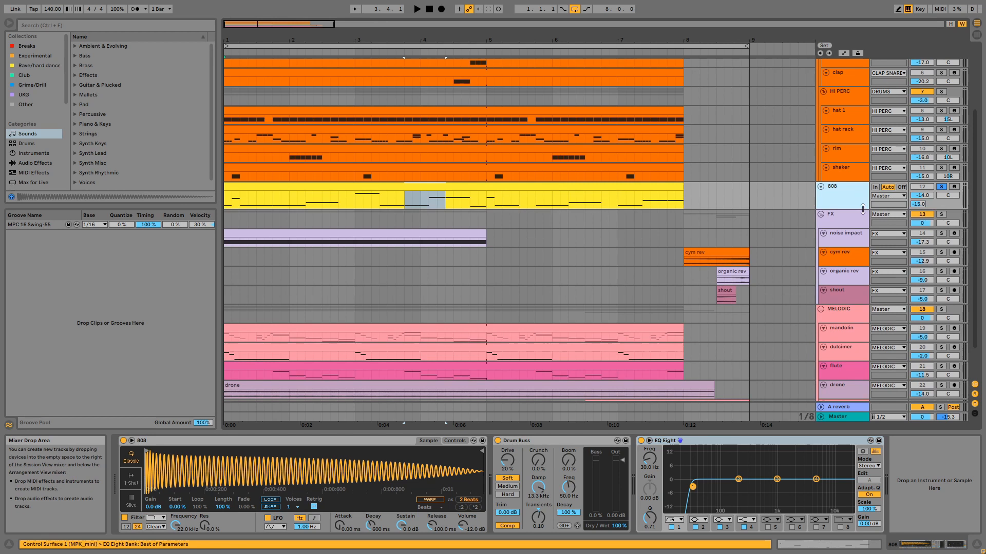
- Solo the FX group, play the noise impact clip from its start and optimize the arrangement's track heights
{"action": "left_click", "coordinate": [941, 214]}
{"action": "left_click", "coordinate": [464, 236]}
{"action": "key", "text": "space"}
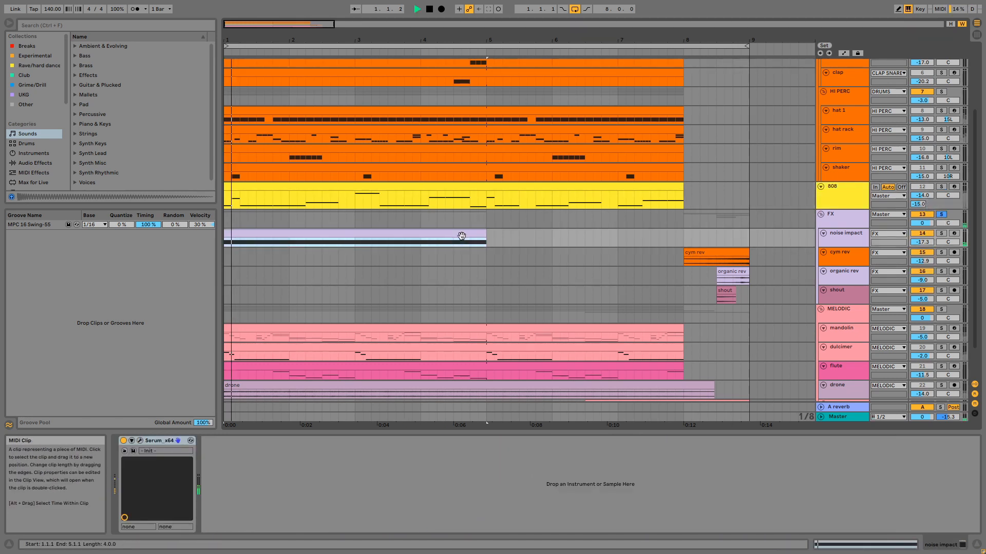
{"action": "left_click", "coordinate": [950, 24]}
- Play the arrangement from bar 8 through the loop point to hear the FX lead back into bar 1
{"action": "left_click", "coordinate": [691, 242]}
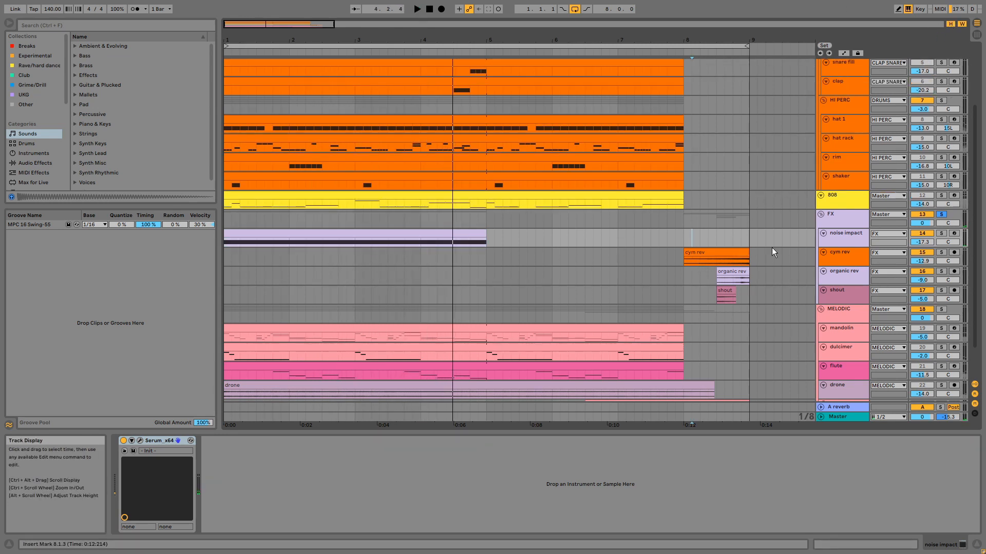
{"action": "key", "text": "space"}
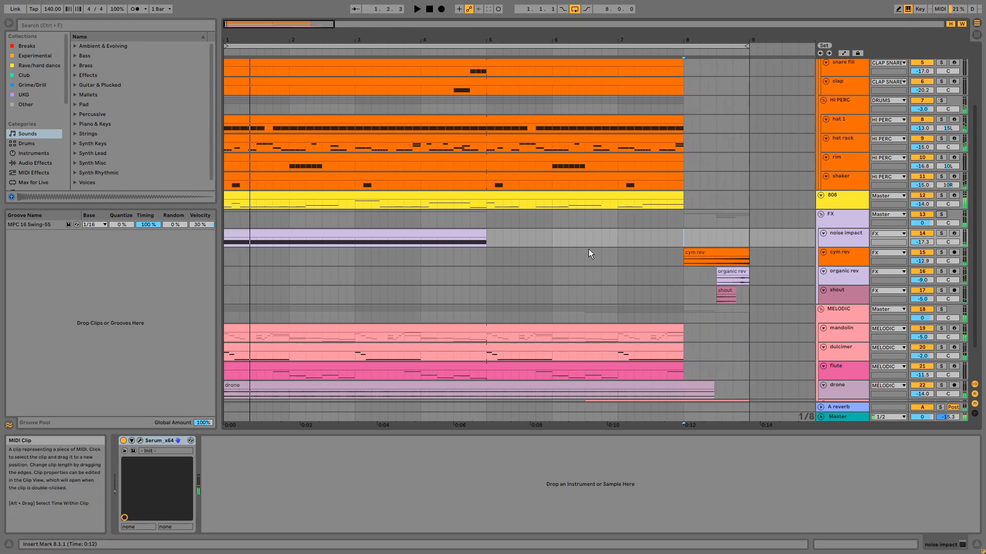
{"action": "key", "text": "space"}
- Solo the noise impact track, open its Serum synth beside the tracks and select the noise impact clip
{"action": "left_click", "coordinate": [856, 233]}
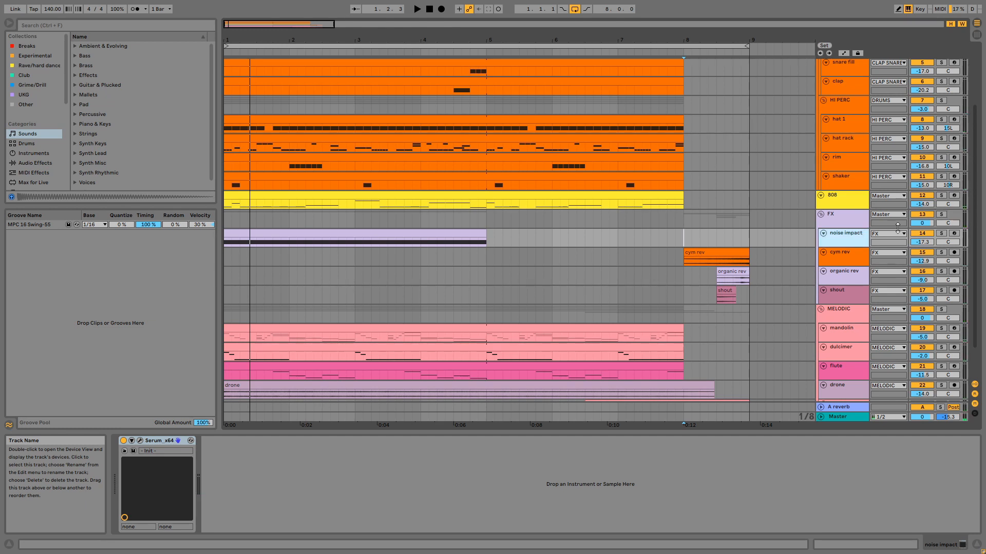
{"action": "left_click", "coordinate": [941, 234]}
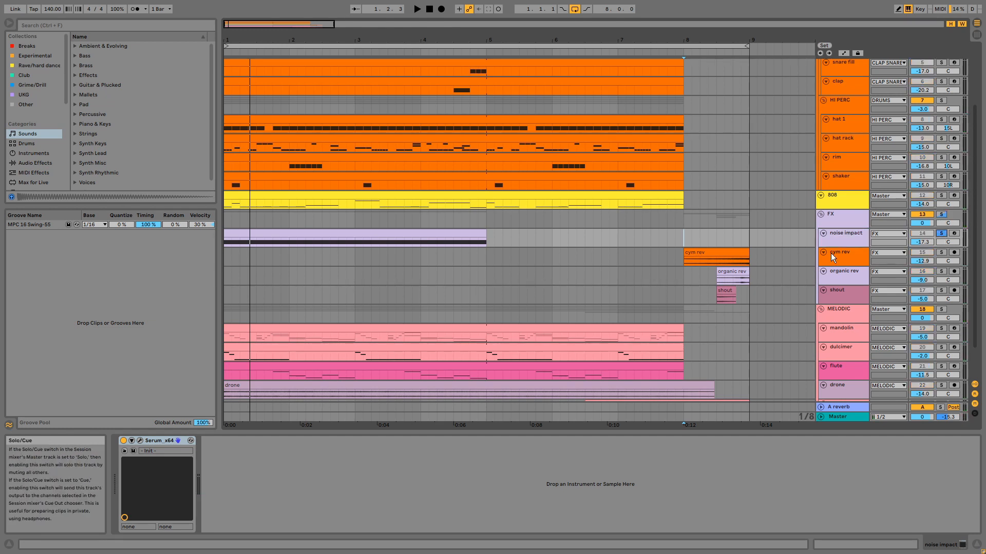
{"action": "left_click", "coordinate": [140, 441]}
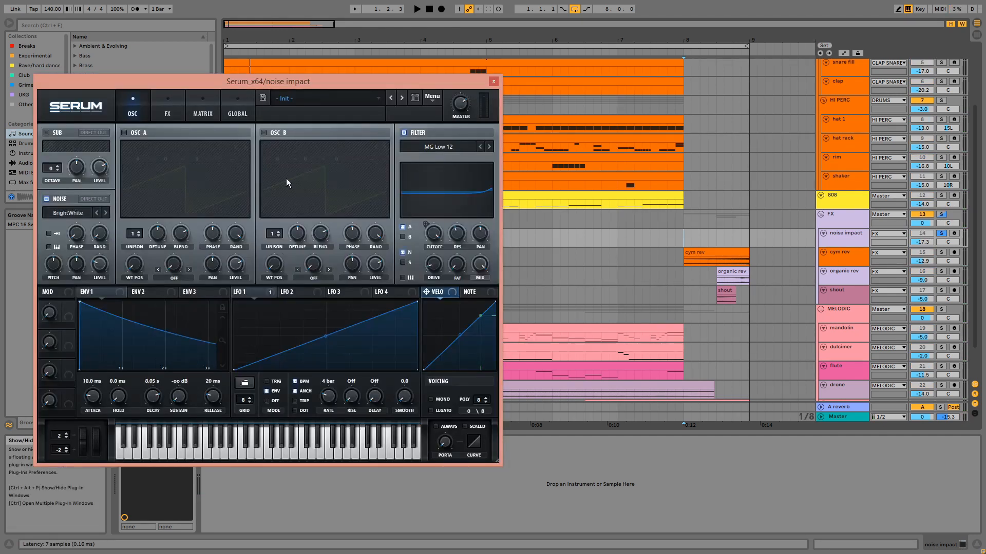
{"action": "left_click_drag", "start_coordinate": [278, 85], "coordinate": [564, 83]}
{"action": "left_click", "coordinate": [258, 238]}
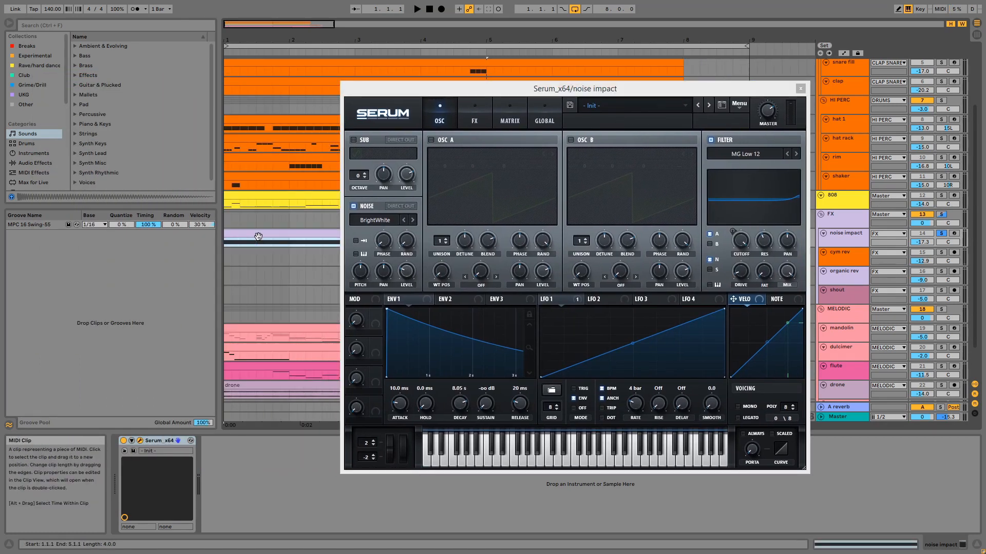
- Play the noise impact clip, examine the Serum patch's full envelope and its effects, and close the synth
{"action": "key", "text": "space"}
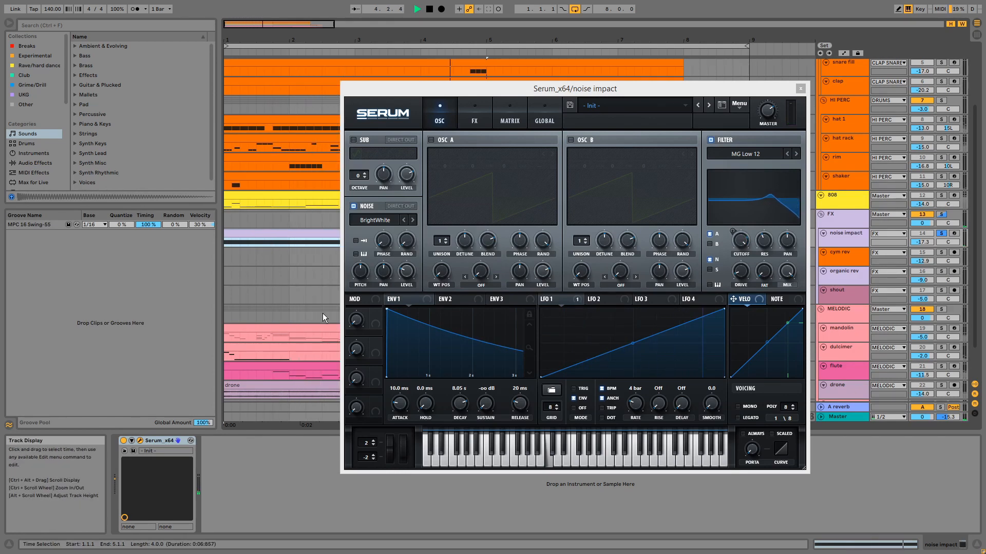
{"action": "key", "text": "space"}
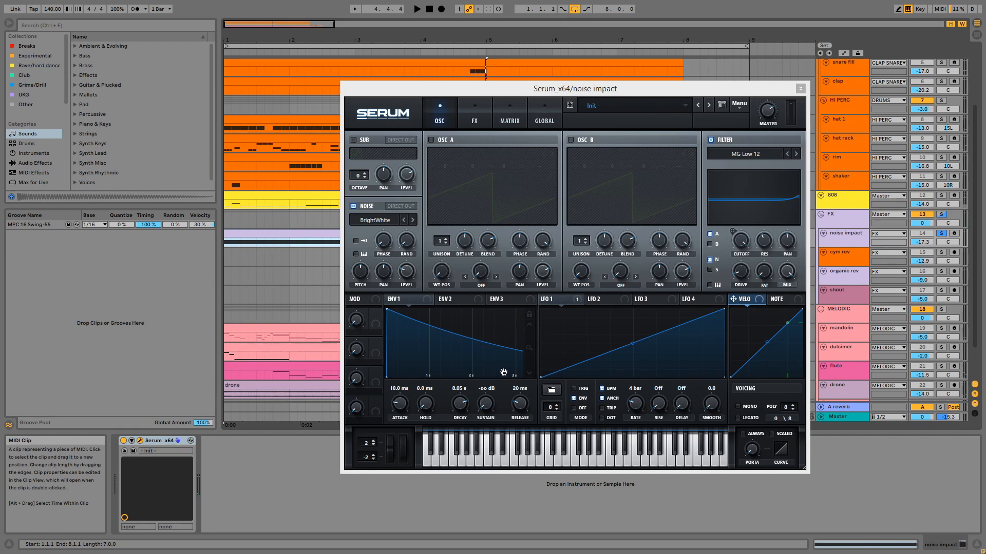
{"action": "left_click", "coordinate": [532, 352]}
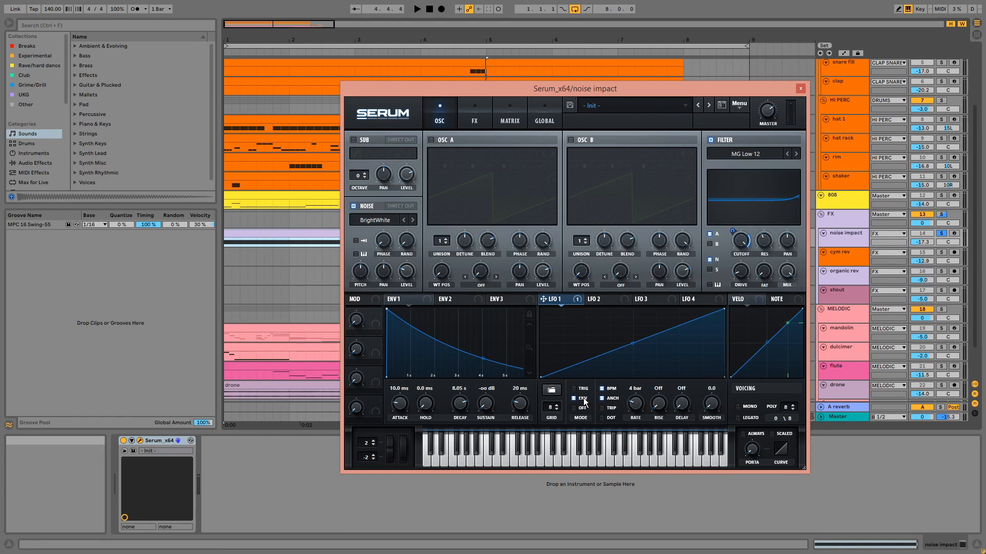
{"action": "left_click", "coordinate": [474, 110]}
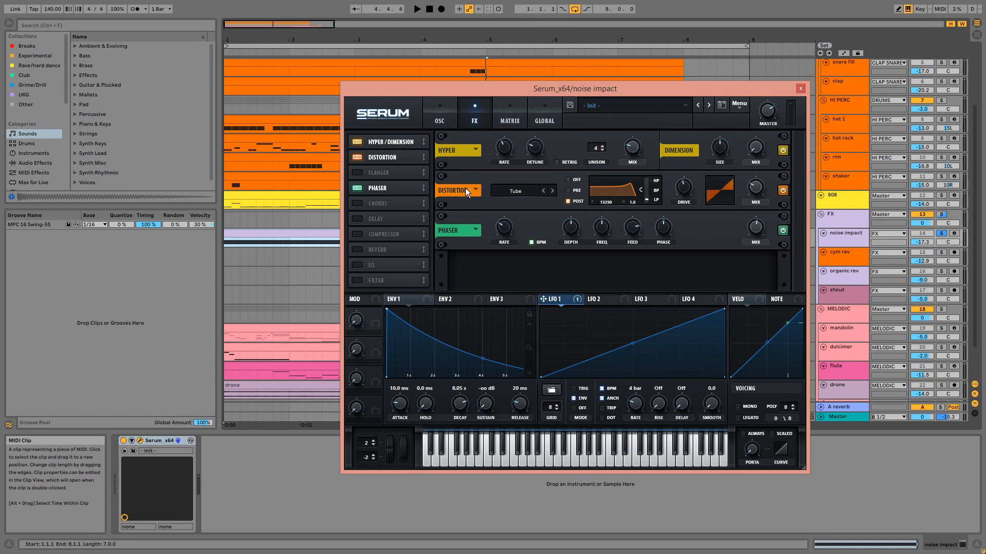
{"action": "left_click", "coordinate": [800, 88]}
- Look through the reverse FX tracks and the shout track's Dark Medium Room reverb, and play the shout clip soloed
{"action": "left_click", "coordinate": [855, 260]}
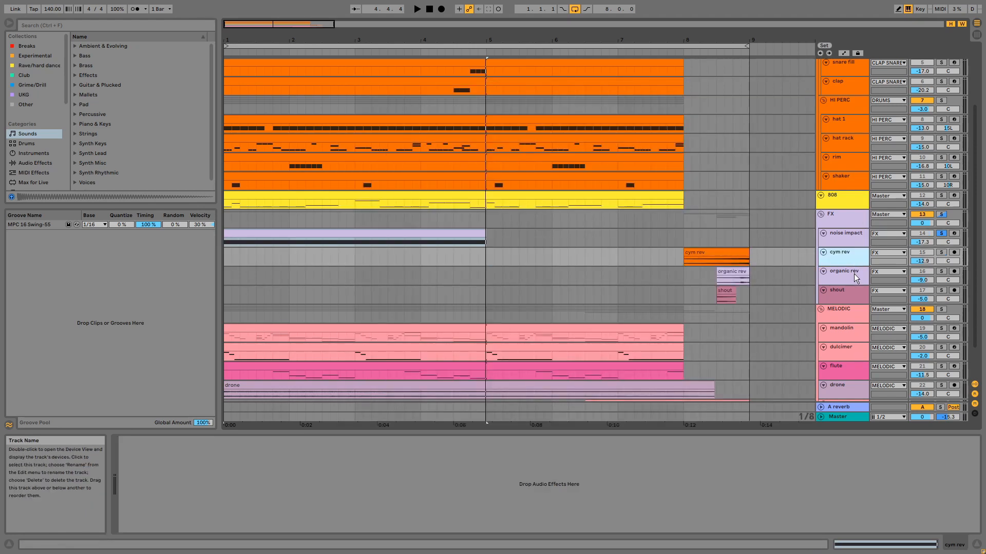
{"action": "left_click", "coordinate": [854, 273]}
{"action": "left_click", "coordinate": [853, 291]}
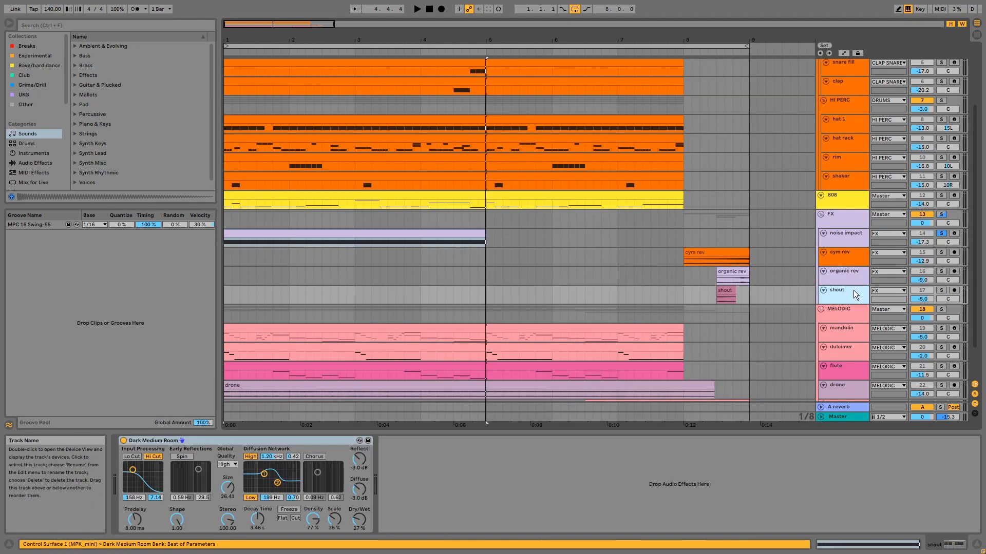
{"action": "left_click", "coordinate": [299, 440]}
{"action": "left_click", "coordinate": [941, 291]}
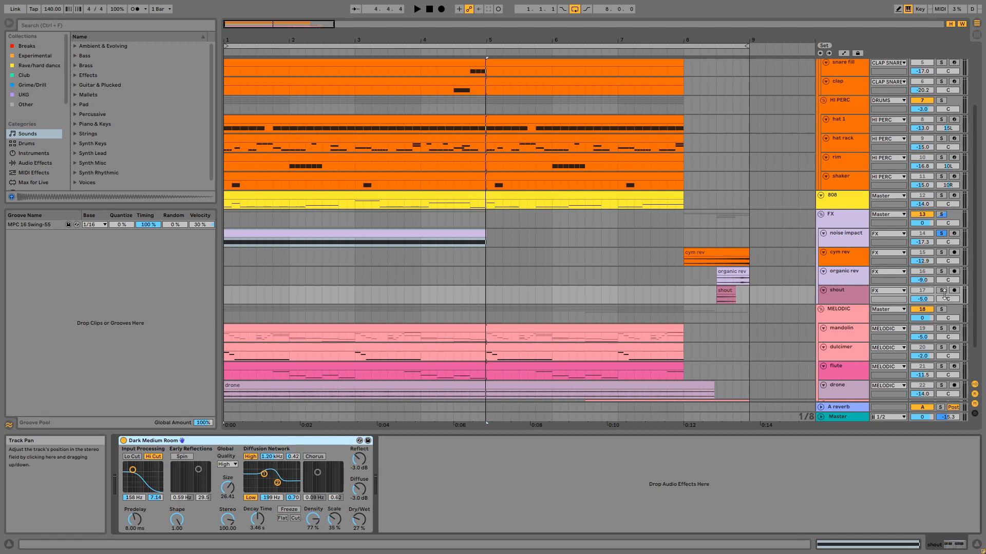
{"action": "left_click", "coordinate": [729, 292]}
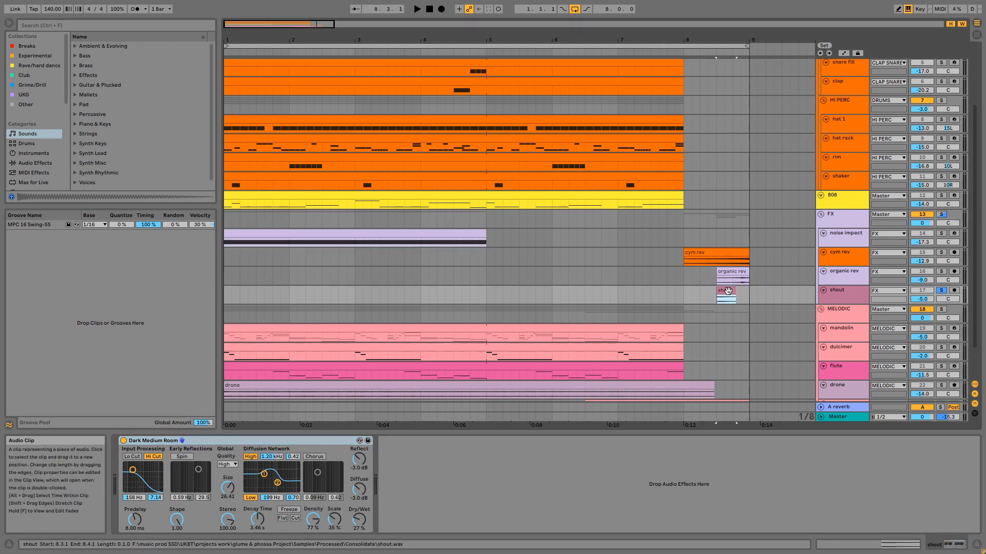
{"action": "key", "text": "space"}
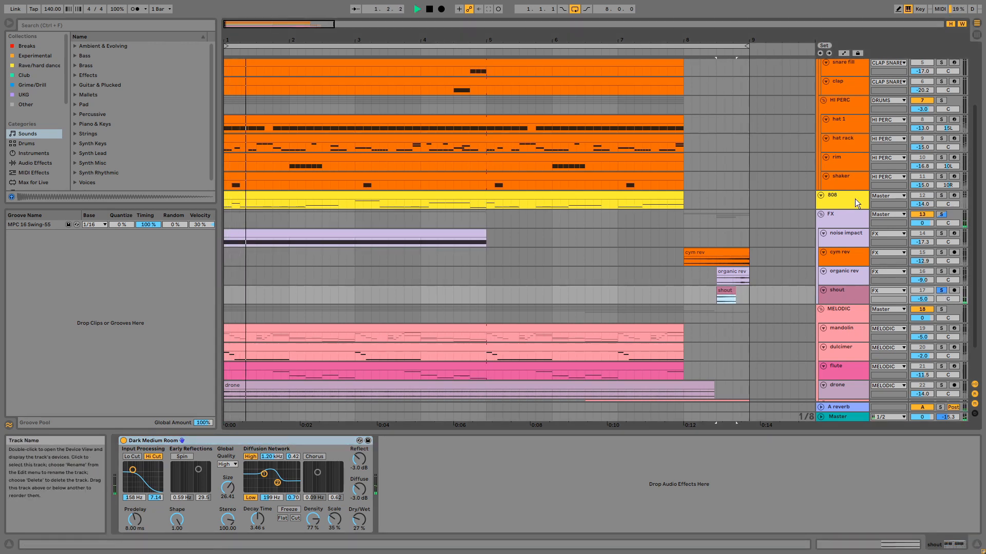
- Examine the FX group's Drum Buss, EQ Eight, Bass Mono and Chorus, and enlarge the group track to show its reverb send
{"action": "left_click", "coordinate": [841, 218]}
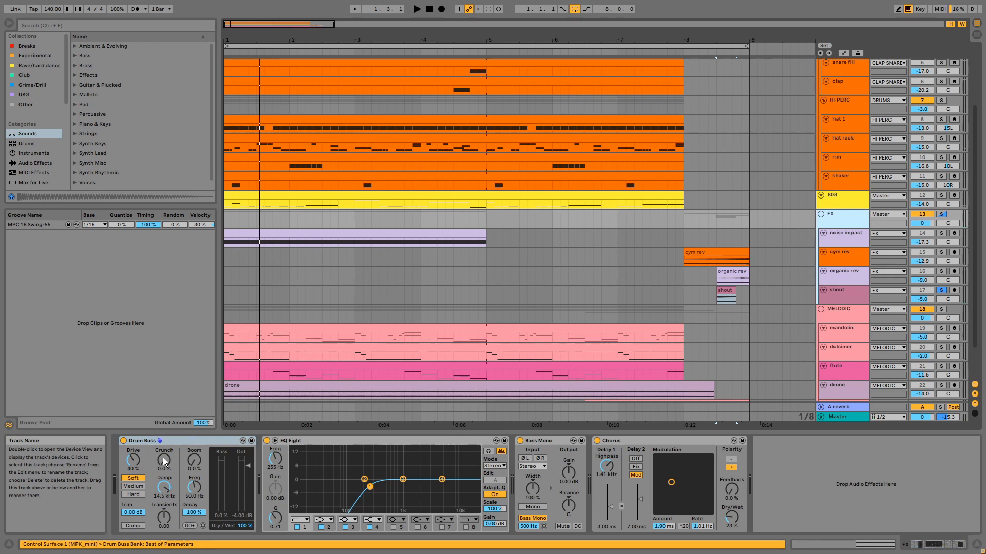
{"action": "left_click", "coordinate": [192, 441]}
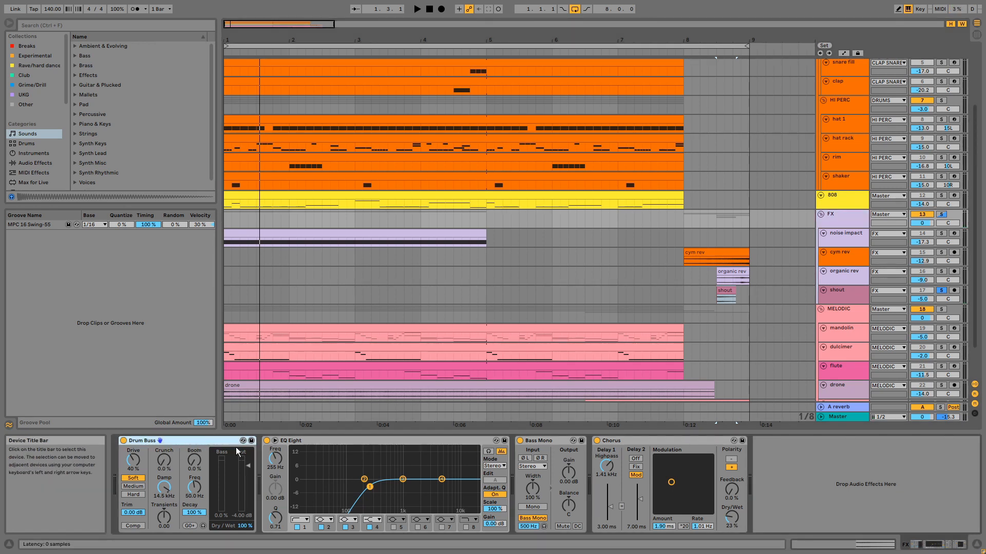
{"action": "left_click", "coordinate": [344, 440]}
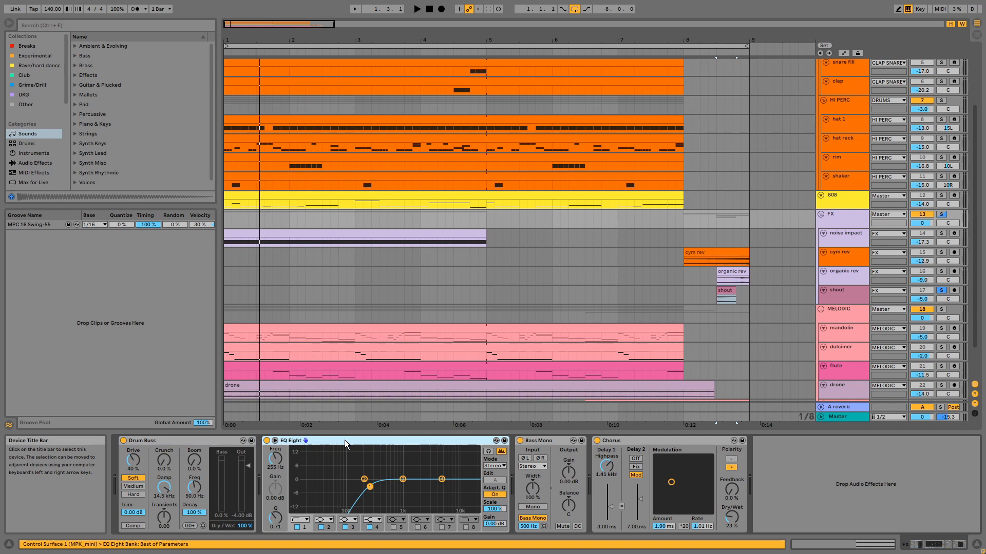
{"action": "left_click", "coordinate": [547, 443]}
{"action": "left_click", "coordinate": [652, 442]}
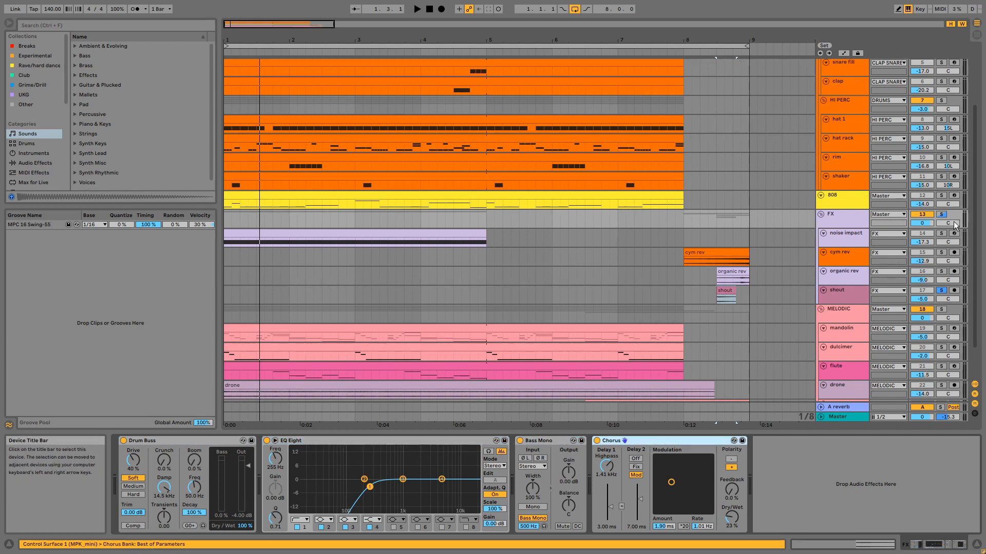
{"action": "left_click", "coordinate": [854, 226]}
{"action": "left_click_drag", "start_coordinate": [854, 226], "coordinate": [856, 234]}
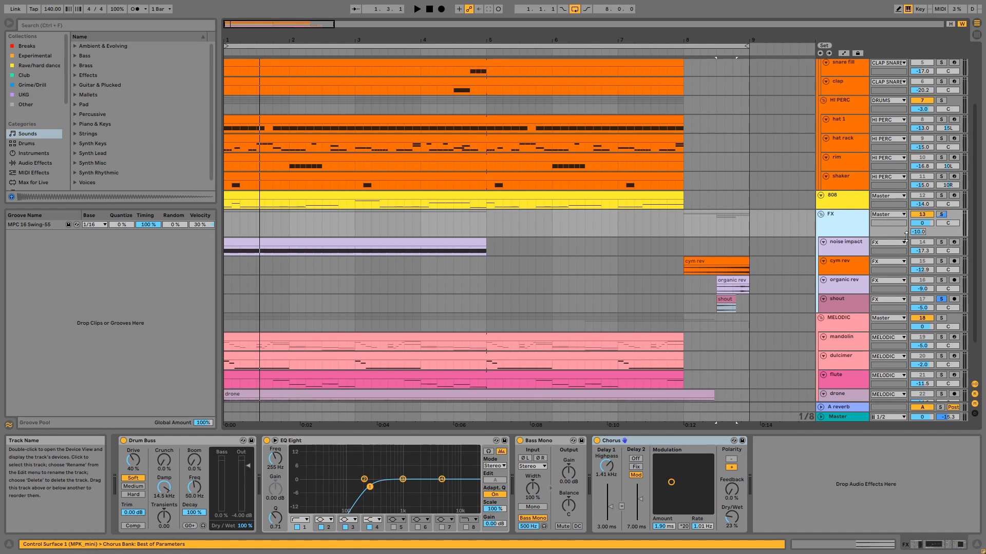
- Solo the MELODIC group, select the mandolin clips and play all melodic tracks from bar 1
{"action": "left_click", "coordinate": [941, 318]}
{"action": "left_click", "coordinate": [611, 335]}
{"action": "key", "text": "space"}
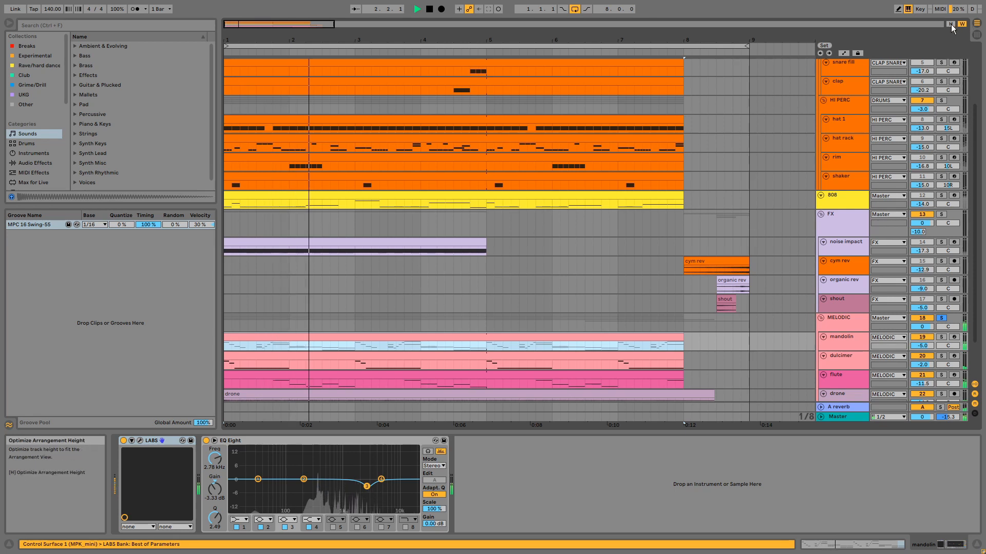
{"action": "scroll", "coordinate": [591, 309], "scroll_direction": "down", "scroll_amount": 4}
{"action": "scroll", "coordinate": [592, 311], "scroll_direction": "up", "scroll_amount": 1}
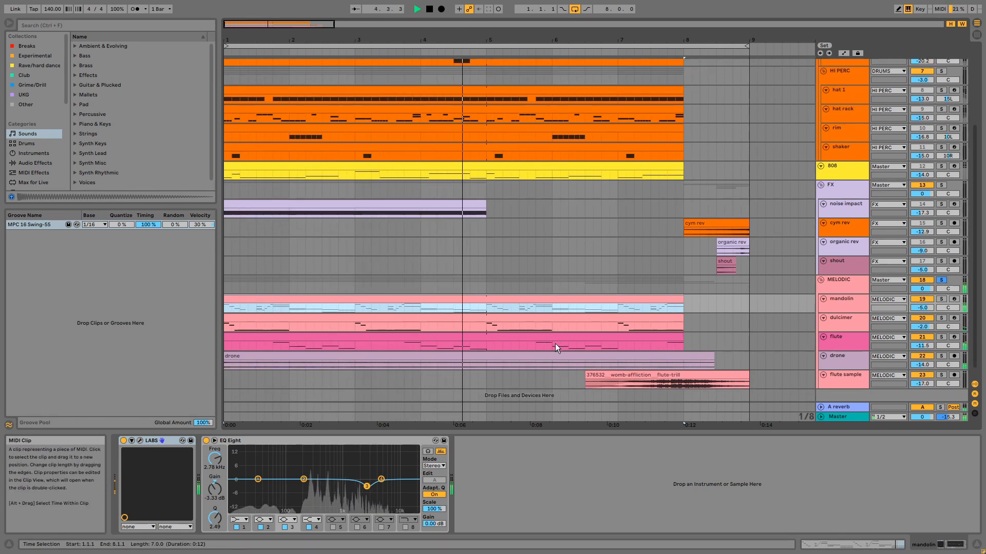
{"action": "key", "text": "space"}
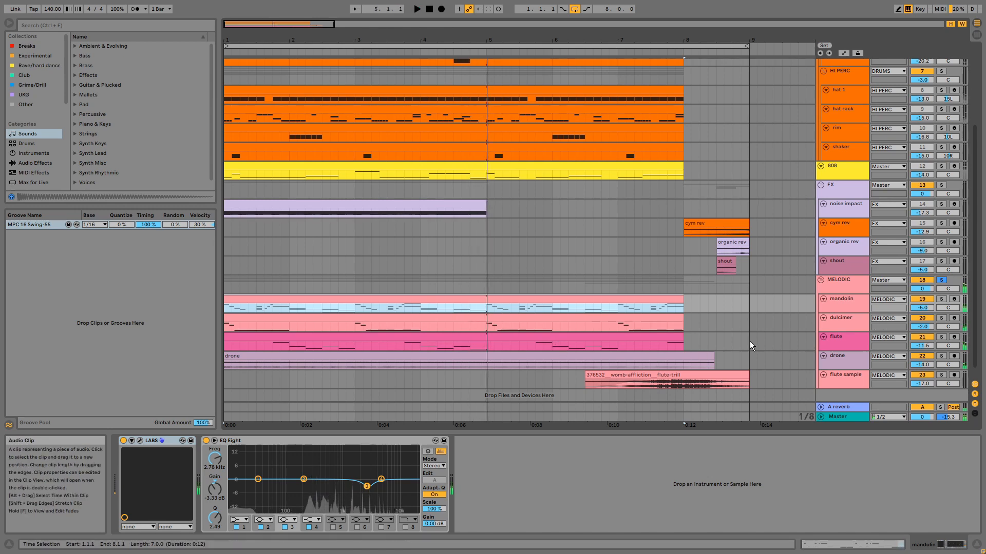
- Solo the mandolin track, open and play its MIDI clip, and highlight the pattern's melody notes
{"action": "left_click", "coordinate": [940, 299]}
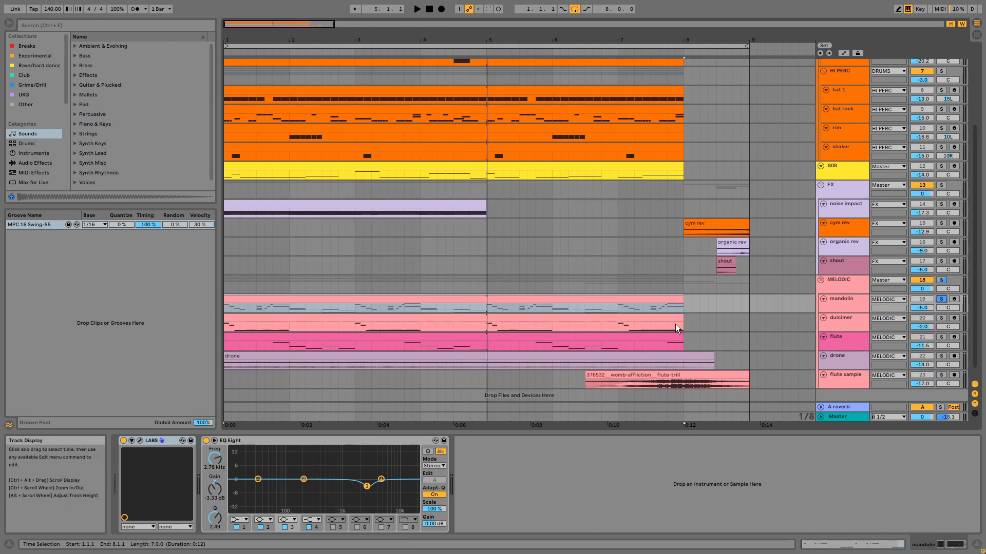
{"action": "double_click", "coordinate": [636, 297]}
{"action": "key", "text": "space"}
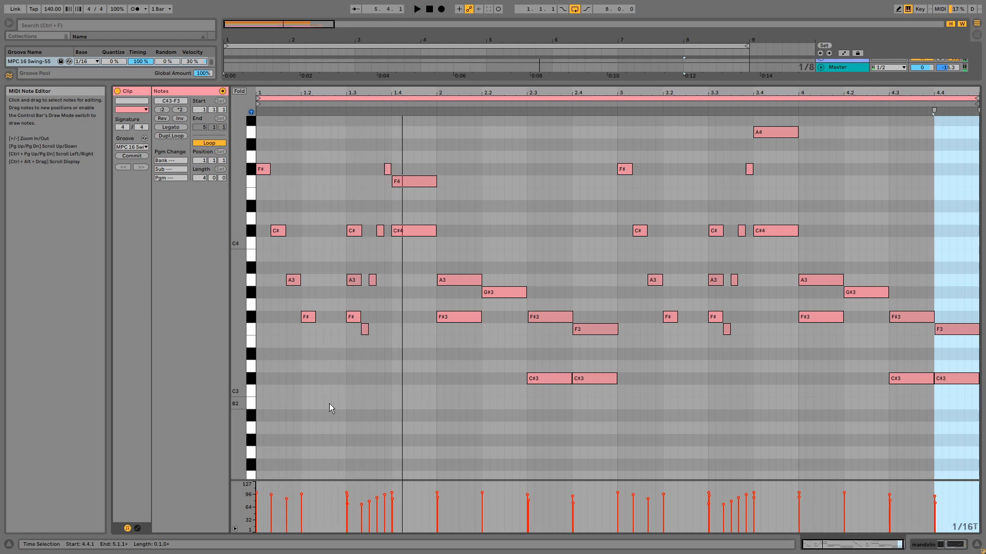
{"action": "left_click_drag", "start_coordinate": [371, 344], "coordinate": [401, 153]}
{"action": "left_click_drag", "start_coordinate": [311, 343], "coordinate": [288, 308]}
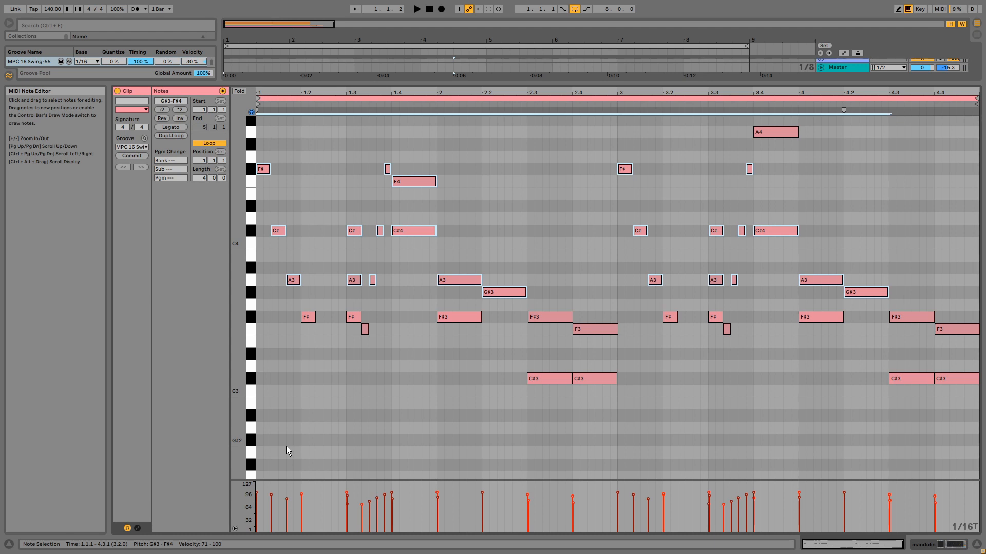
{"action": "left_click", "coordinate": [421, 325]}
- Examine the note start timing of the mandolin chords at 1.3 and 2.3 up close
{"action": "left_click_drag", "start_coordinate": [342, 93], "coordinate": [463, 330]}
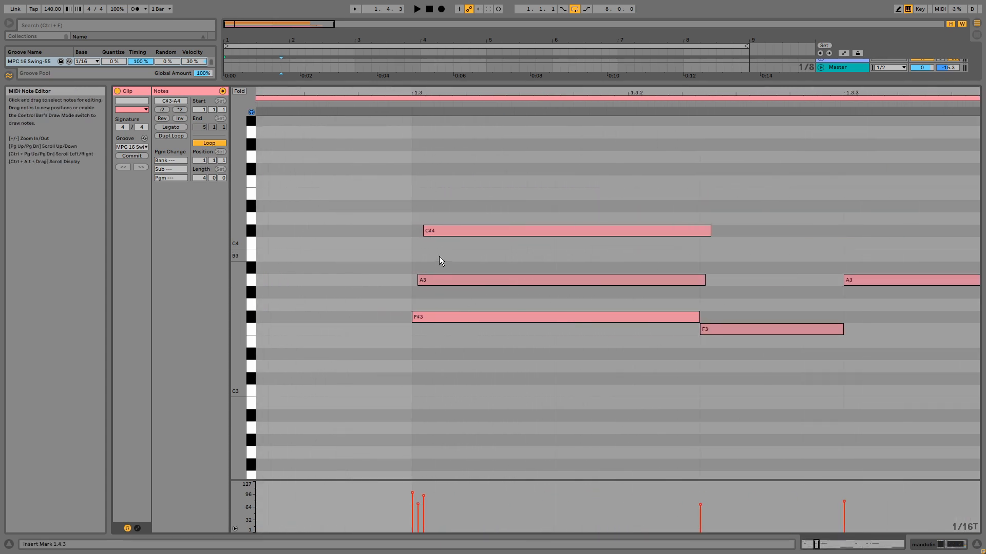
{"action": "left_click_drag", "start_coordinate": [445, 93], "coordinate": [353, 31]}
{"action": "left_click_drag", "start_coordinate": [639, 92], "coordinate": [639, 107]}
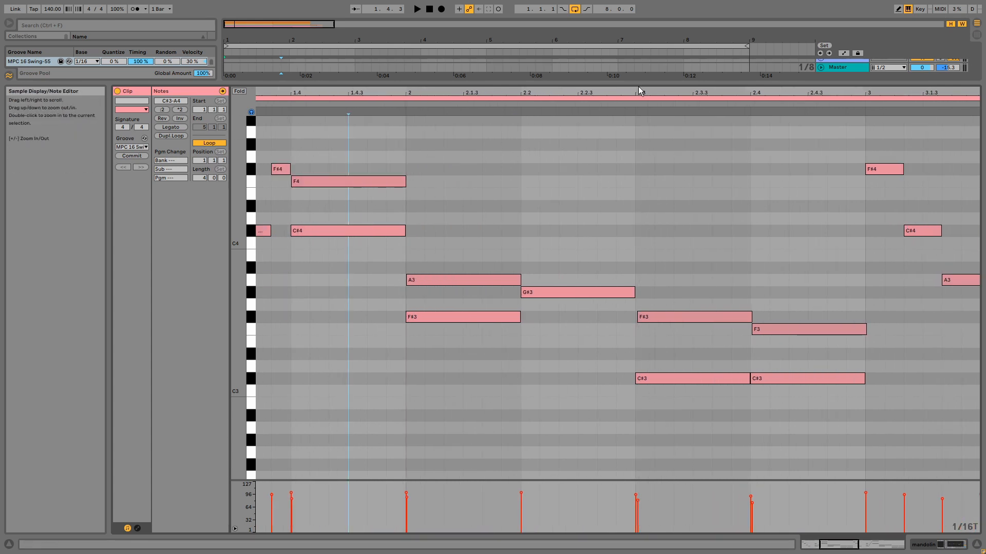
{"action": "left_click", "coordinate": [642, 97]}
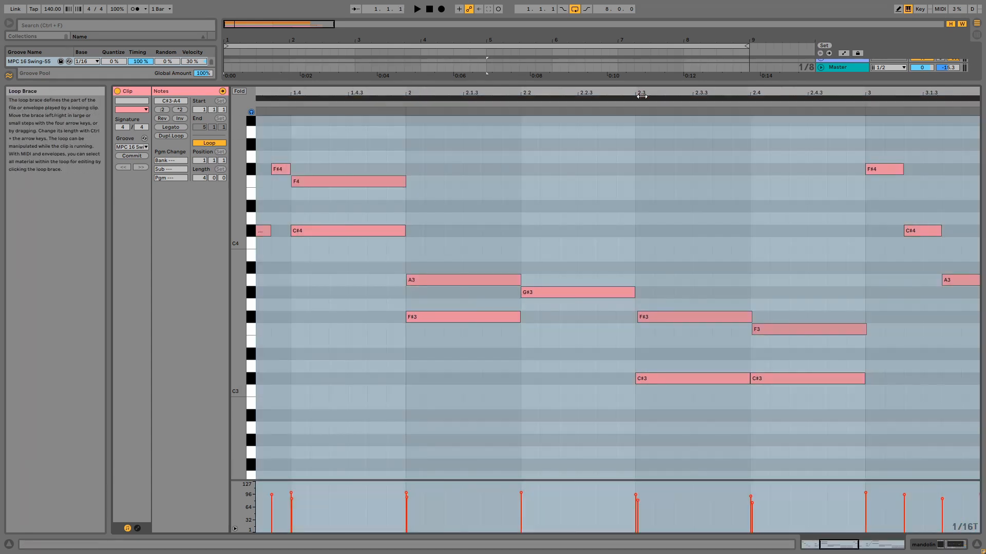
{"action": "left_click_drag", "start_coordinate": [641, 95], "coordinate": [636, 327]}
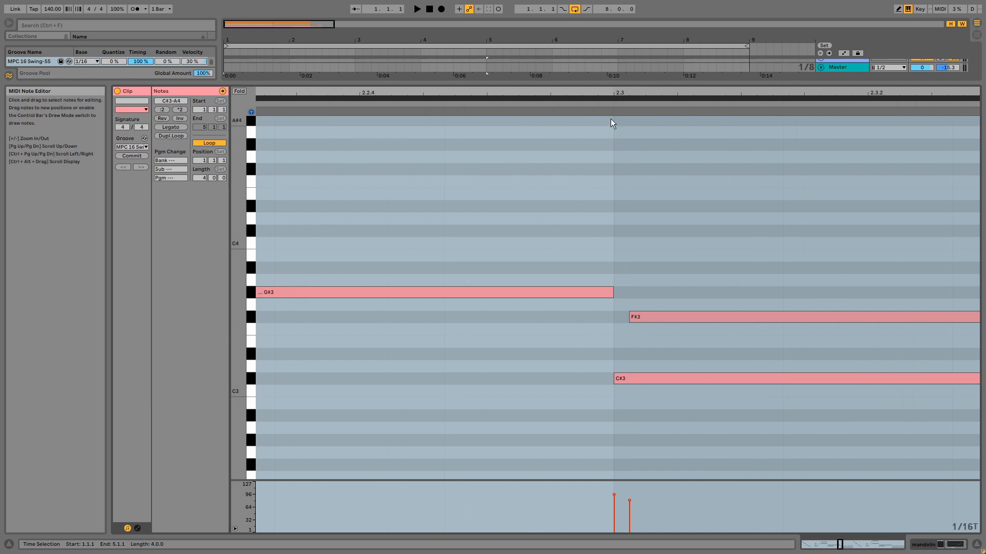
{"action": "left_click_drag", "start_coordinate": [604, 91], "coordinate": [552, 16]}
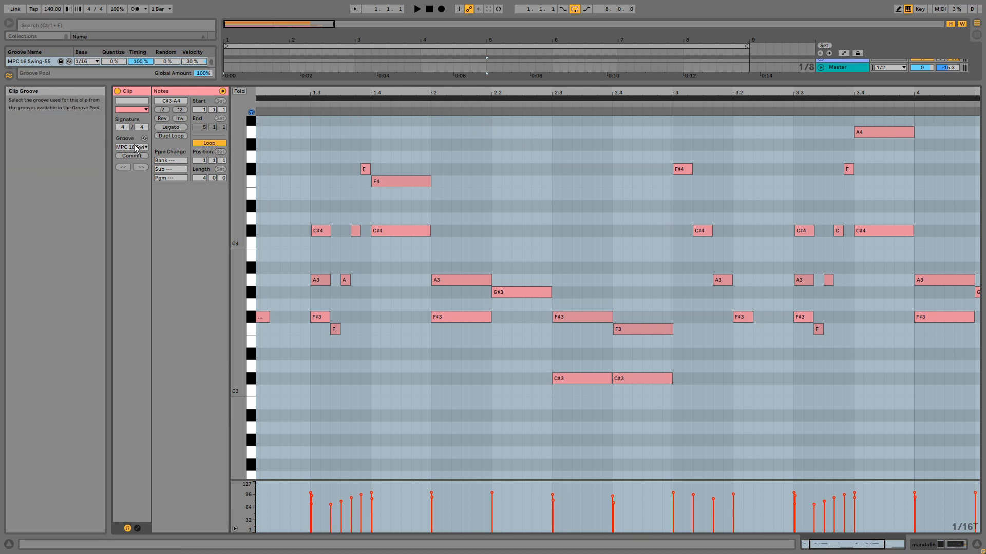
- Return to the arrangement and select the mandolin, dulcimer and flute clips together from bar 1 through bar 8
{"action": "key", "text": "shift+Tab"}
{"action": "scroll", "coordinate": [565, 332], "scroll_direction": "up", "scroll_amount": 1}
{"action": "left_click_drag", "start_coordinate": [690, 341], "coordinate": [223, 300]}
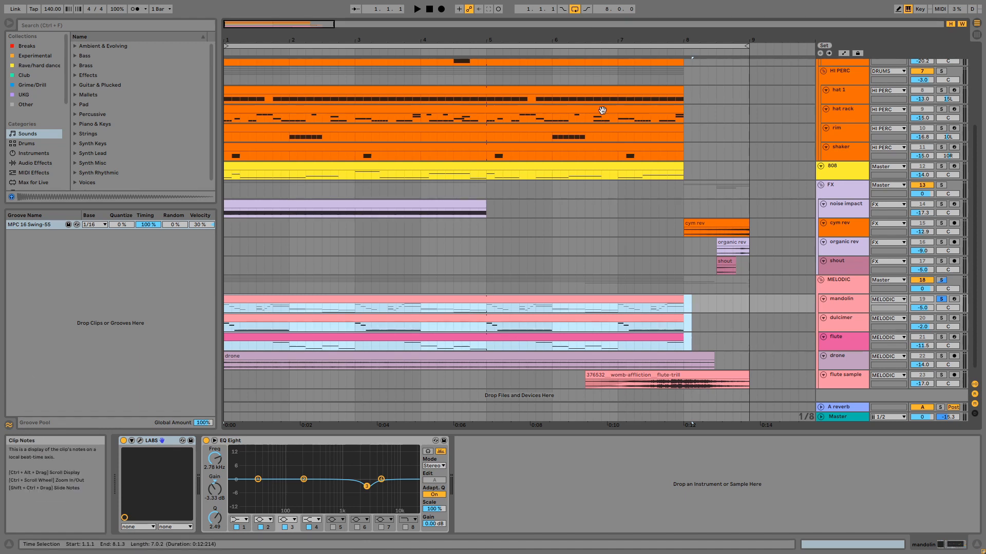
- Examine the mandolin track's LABS preset, close the instrument and look at the track's EQ Eight
{"action": "left_click", "coordinate": [842, 302]}
{"action": "left_click", "coordinate": [140, 441]}
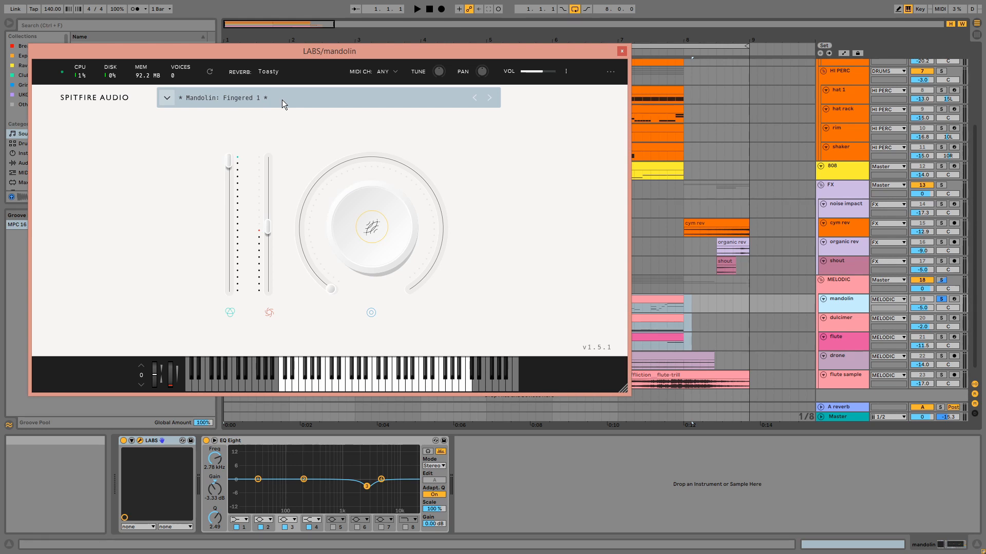
{"action": "left_click", "coordinate": [621, 51]}
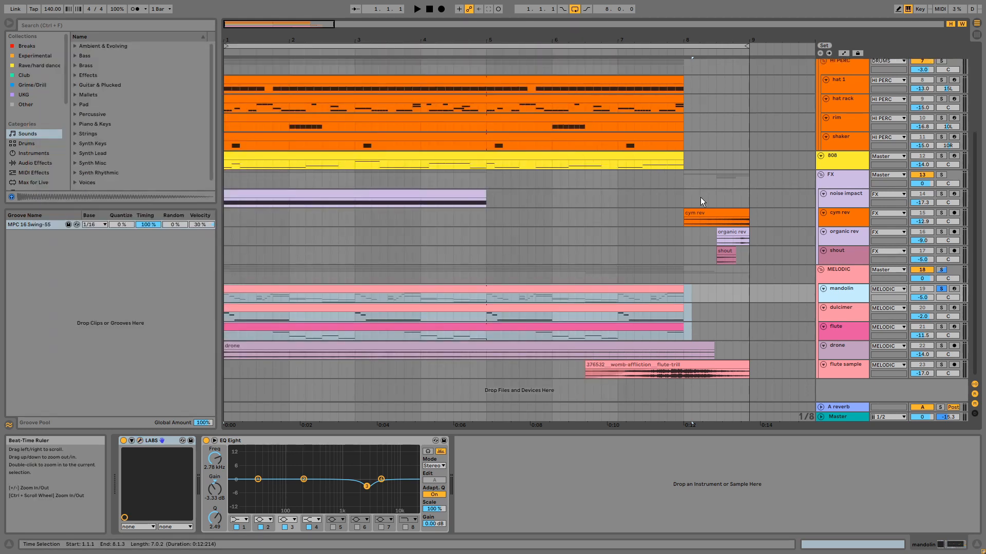
{"action": "left_click", "coordinate": [847, 312]}
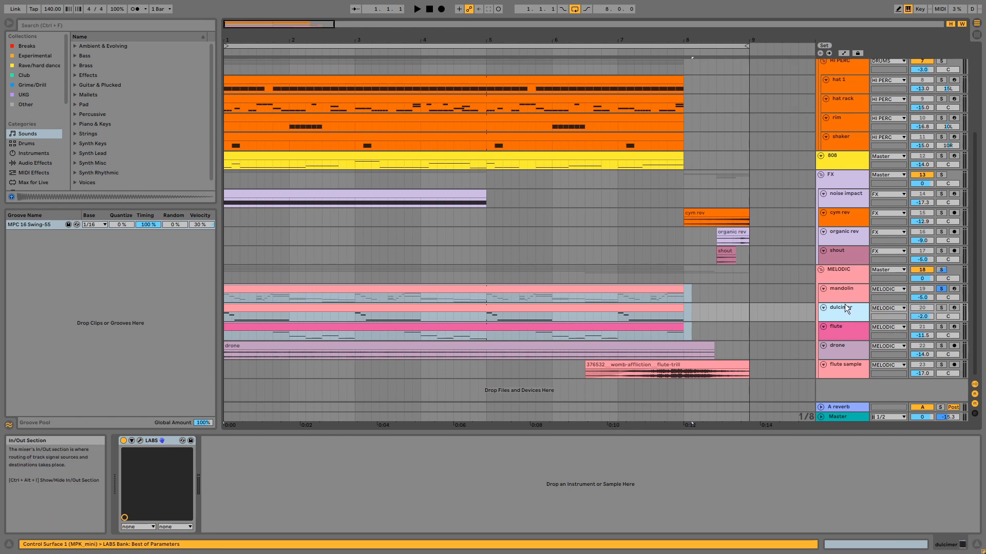
{"action": "left_click", "coordinate": [848, 289]}
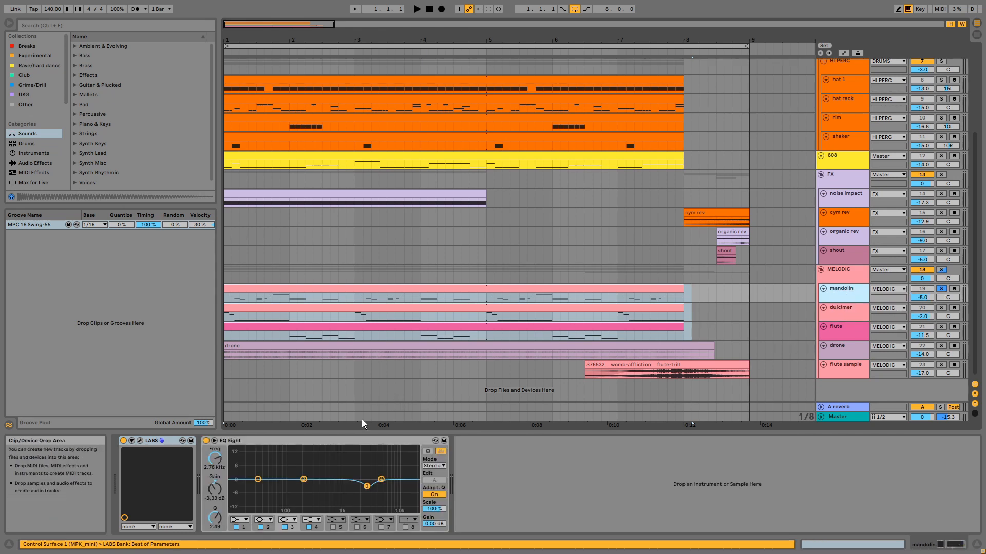
{"action": "left_click", "coordinate": [362, 439]}
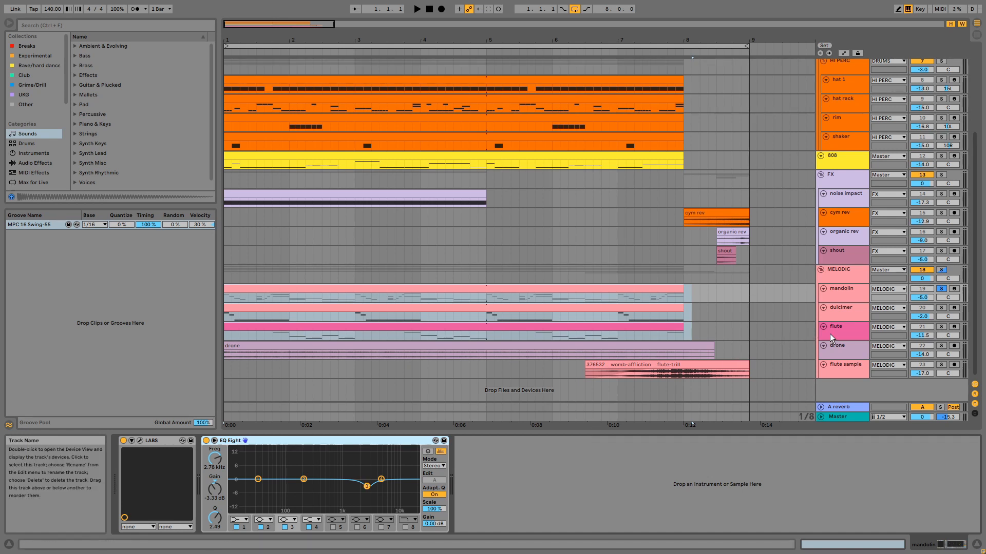
- Open the dulcimer track's MIDI clip and audition its notes from the start and from bar 3
{"action": "left_click", "coordinate": [836, 313]}
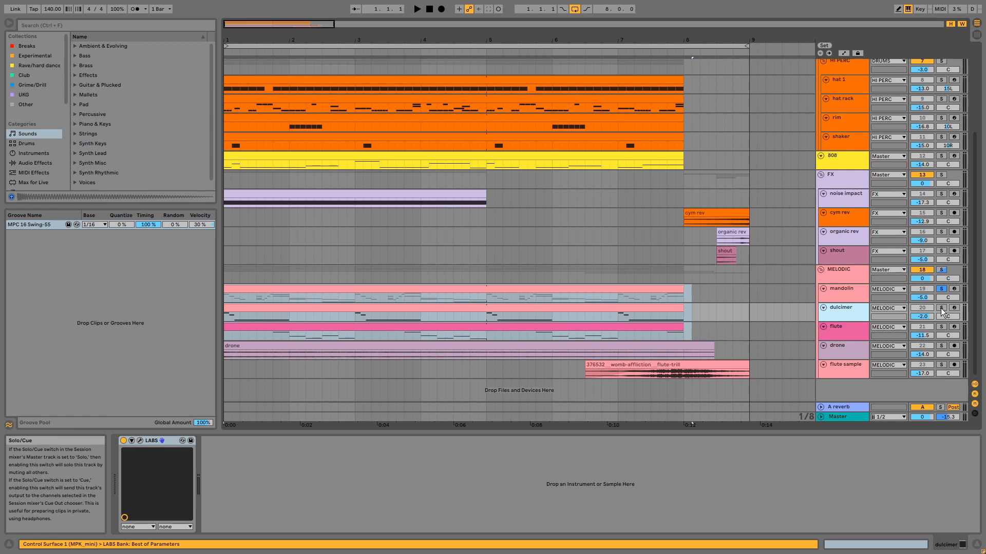
{"action": "double_click", "coordinate": [635, 307]}
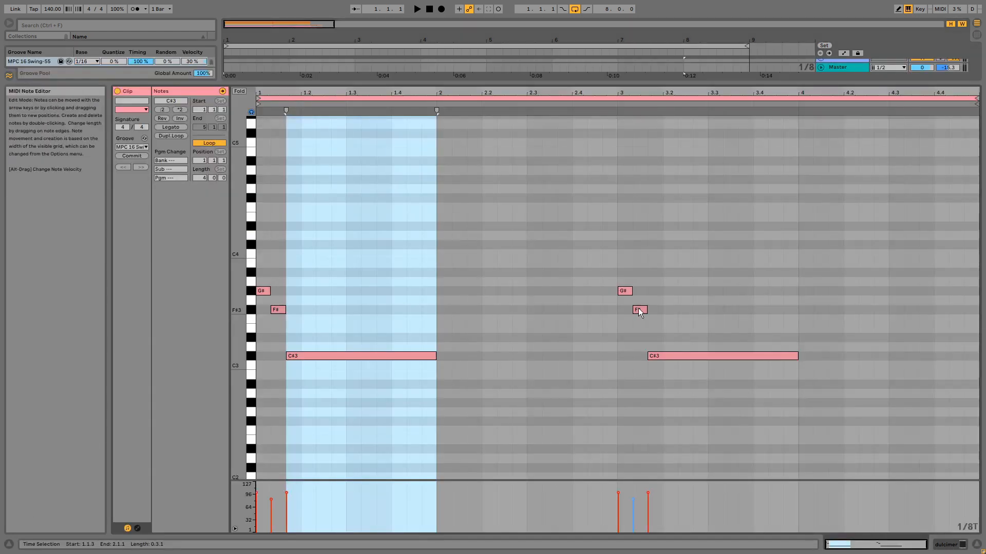
{"action": "key", "text": "space"}
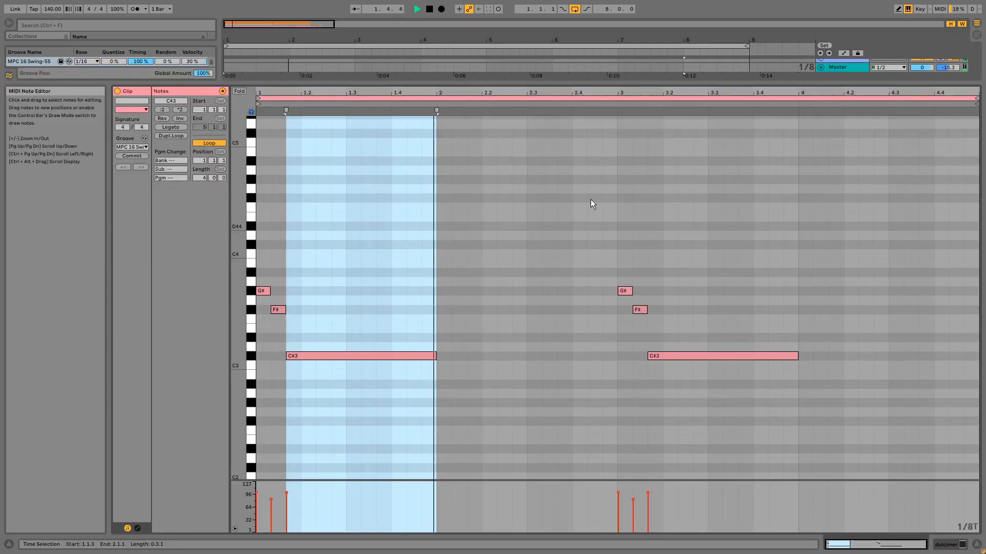
{"action": "key", "text": "space"}
{"action": "left_click", "coordinate": [616, 102]}
{"action": "key", "text": "space"}
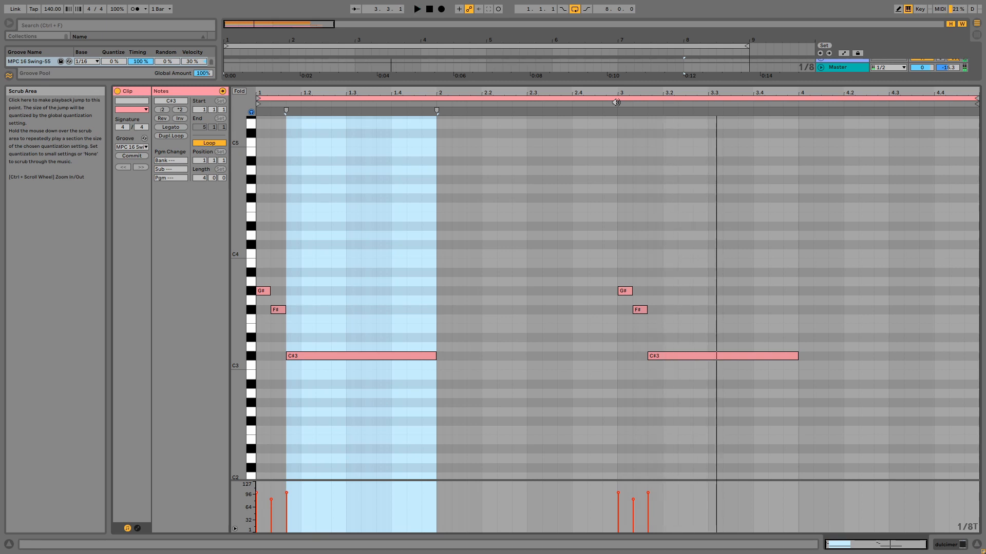
- Return to the arrangement and audition the dulcimer track on its own
{"action": "key", "text": "shift+Tab"}
{"action": "left_click", "coordinate": [941, 310]}
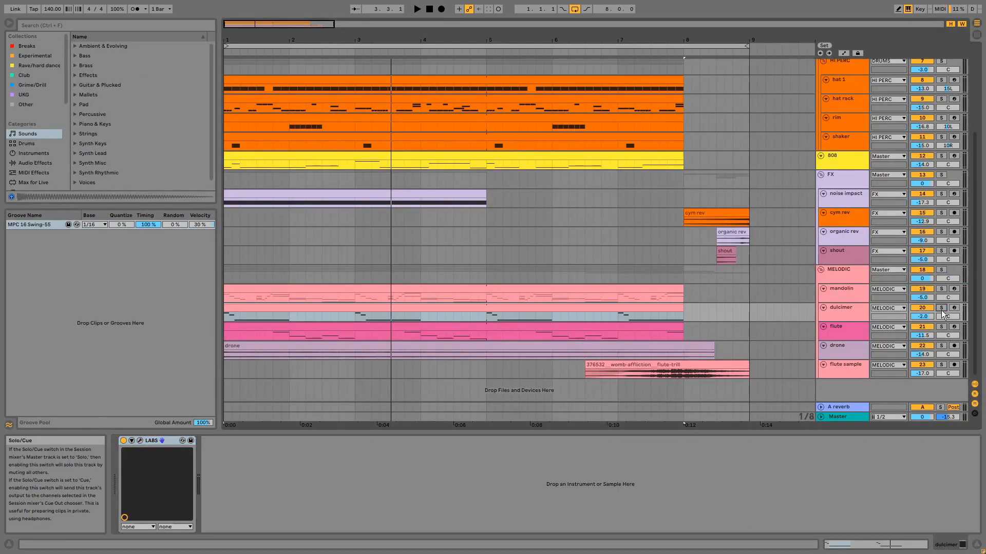
{"action": "double_click", "coordinate": [652, 309]}
{"action": "key", "text": "space"}
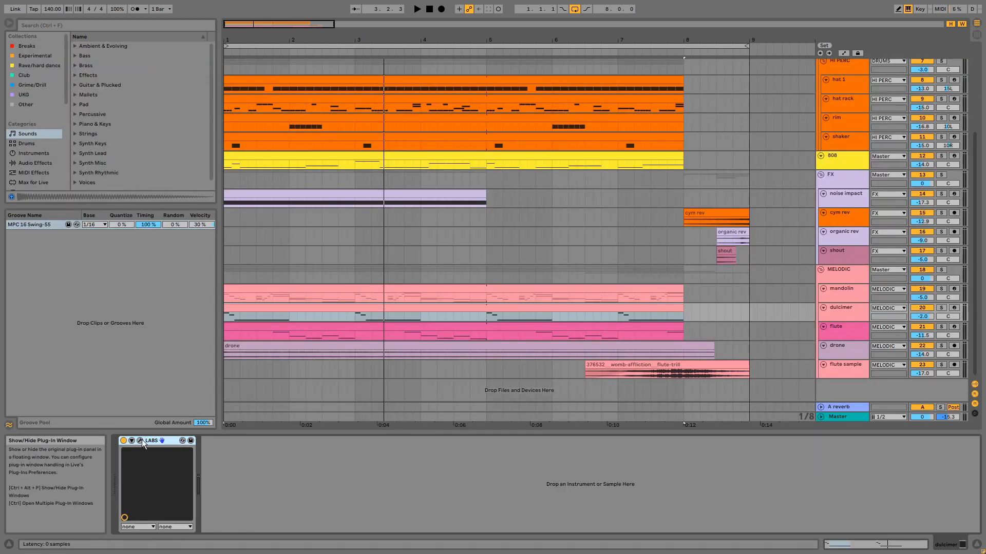
- Open the dulcimer track's LABS instrument and examine its Dulcimer: Fingered preset and the Reverb and Tightness options
{"action": "left_click", "coordinate": [141, 440]}
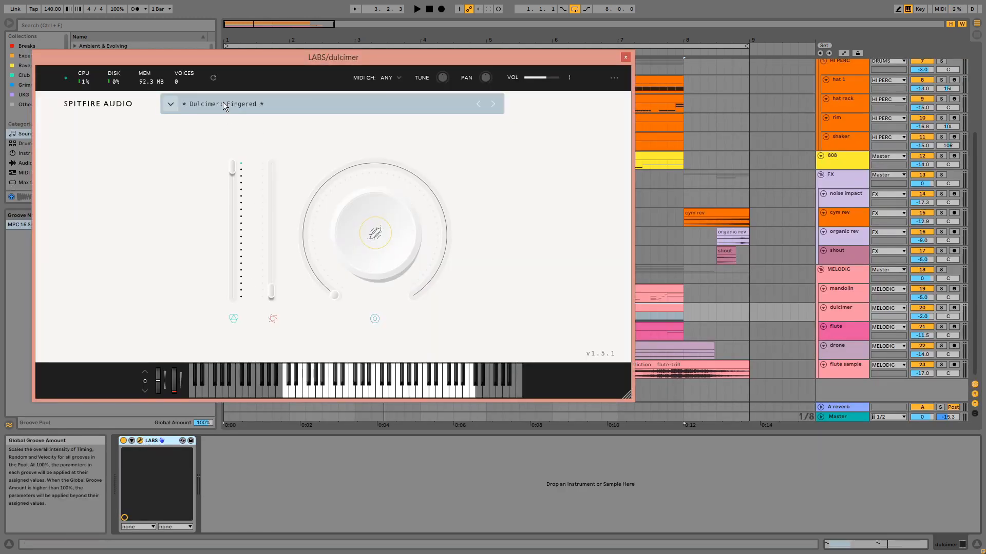
{"action": "mouse_move", "coordinate": [403, 233]}
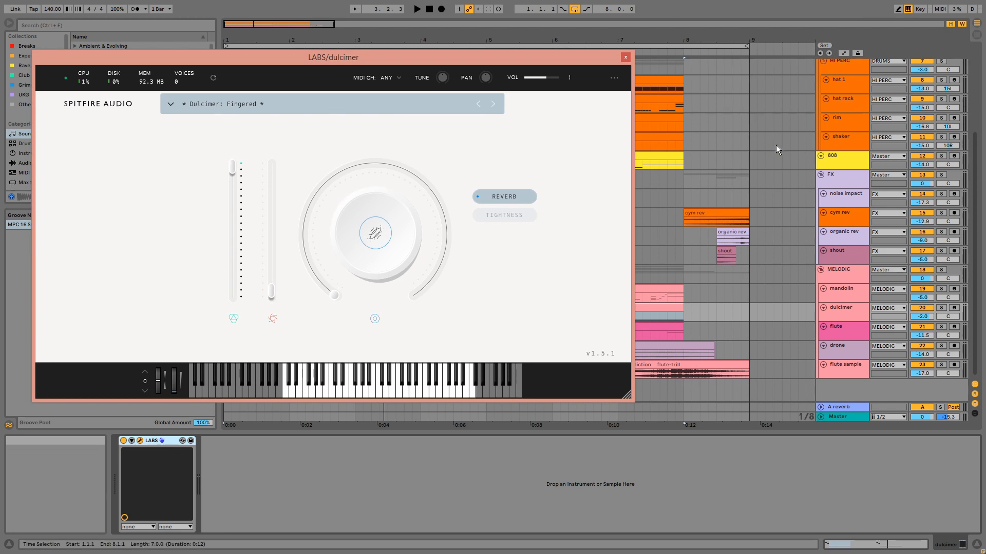
{"action": "left_click", "coordinate": [848, 299]}
{"action": "left_click", "coordinate": [854, 312]}
- Solo the flute track, open its MIDI clip and play it back
{"action": "left_click", "coordinate": [854, 328]}
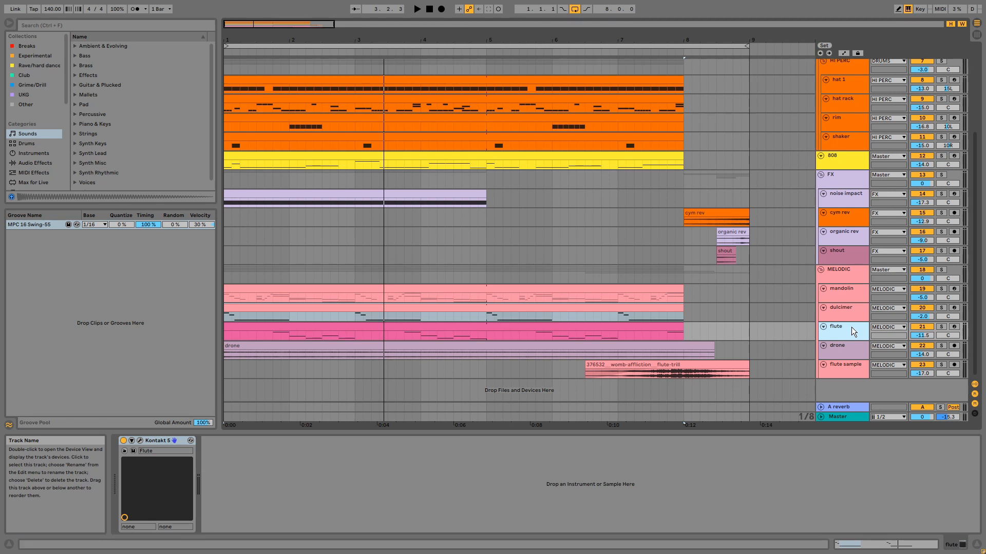
{"action": "left_click", "coordinate": [942, 326]}
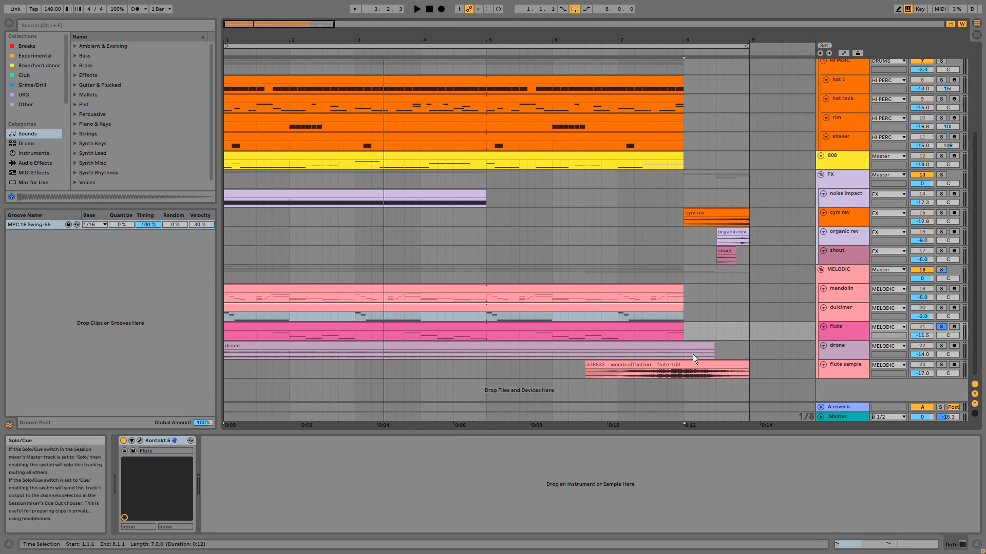
{"action": "double_click", "coordinate": [668, 325]}
{"action": "key", "text": "space"}
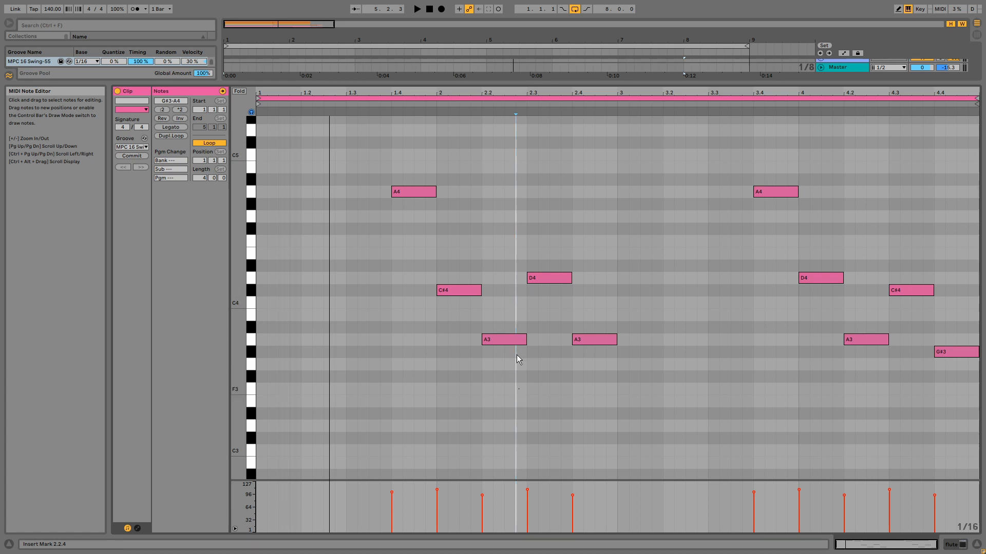
- Audition individual notes in the flute clip, including D4, C#4 and A4, and examine the track's Kontakt 5 Flute instrument
{"action": "left_click", "coordinate": [514, 339]}
{"action": "left_click", "coordinate": [537, 278]}
{"action": "left_click", "coordinate": [467, 307]}
{"action": "left_click", "coordinate": [459, 290]}
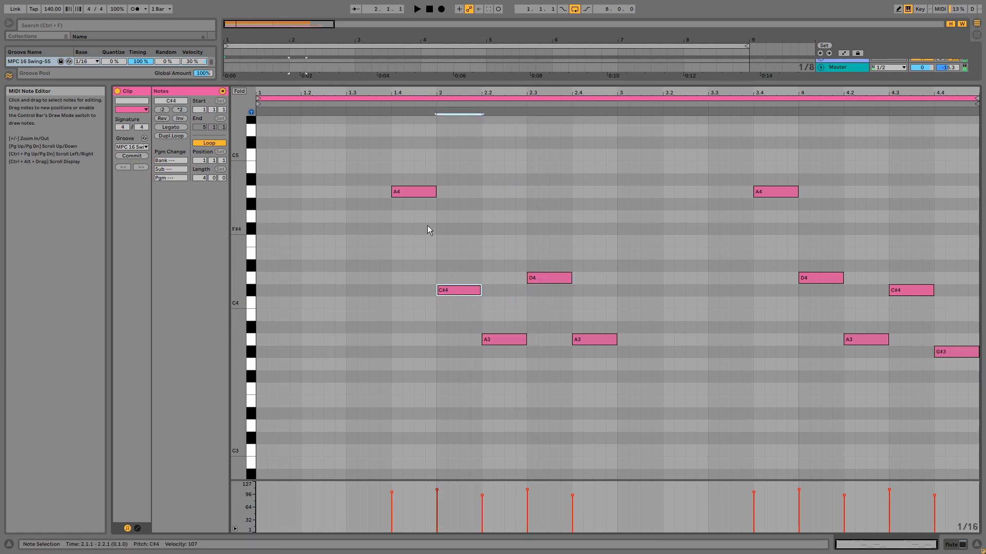
{"action": "left_click", "coordinate": [414, 192]}
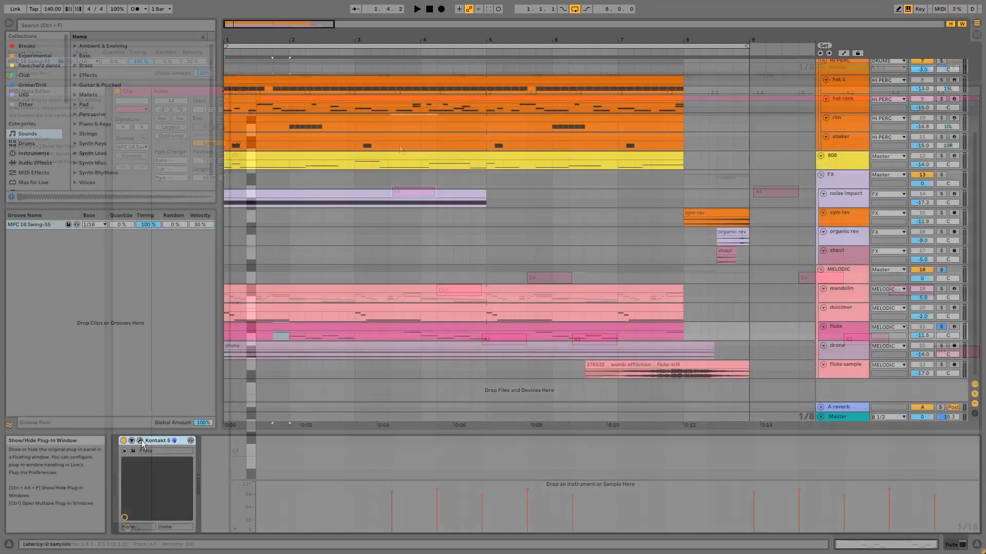
{"action": "left_click", "coordinate": [140, 440]}
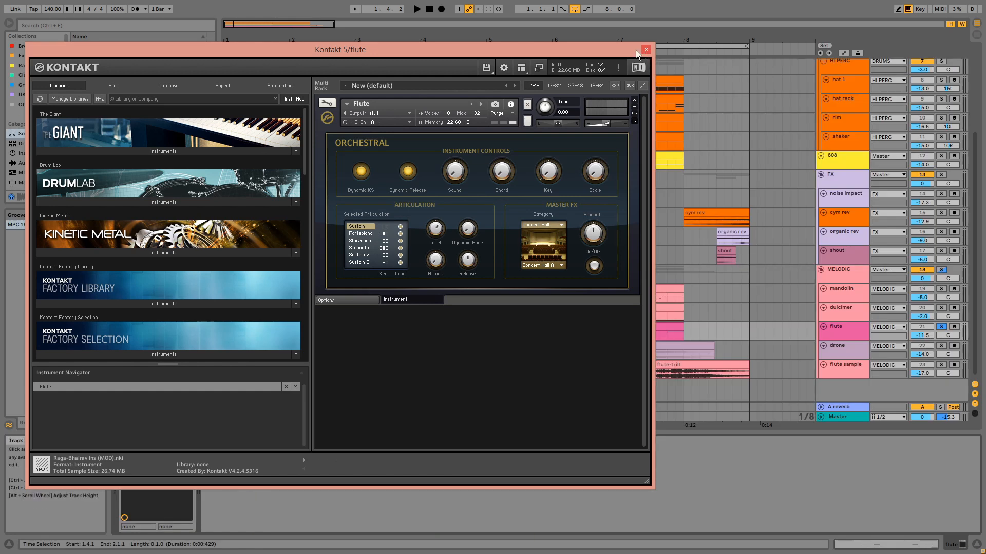
{"action": "left_click", "coordinate": [646, 49]}
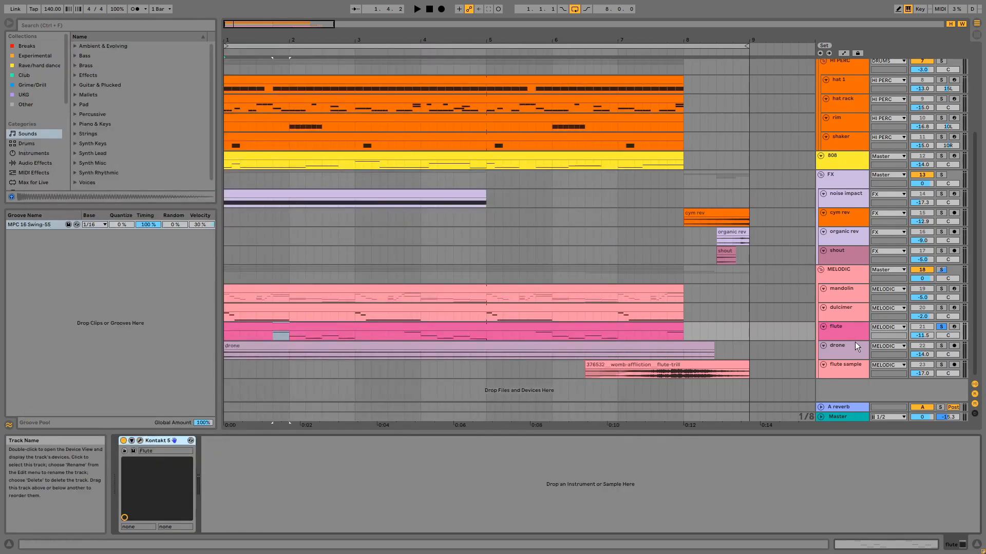
- Solo the drone track and audition its audio clip from the start
{"action": "left_click", "coordinate": [936, 348]}
{"action": "left_click", "coordinate": [941, 346]}
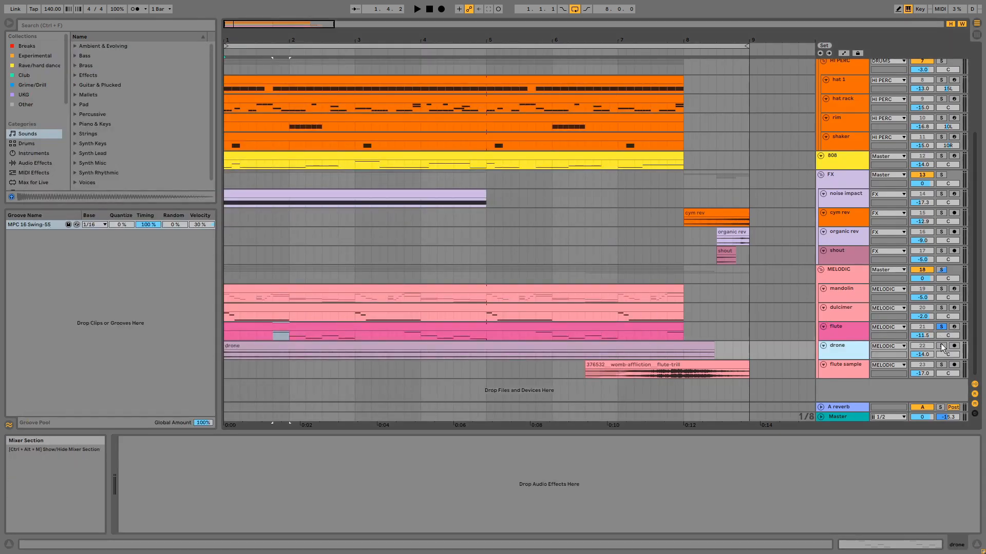
{"action": "left_click", "coordinate": [681, 345]}
{"action": "key", "text": "space"}
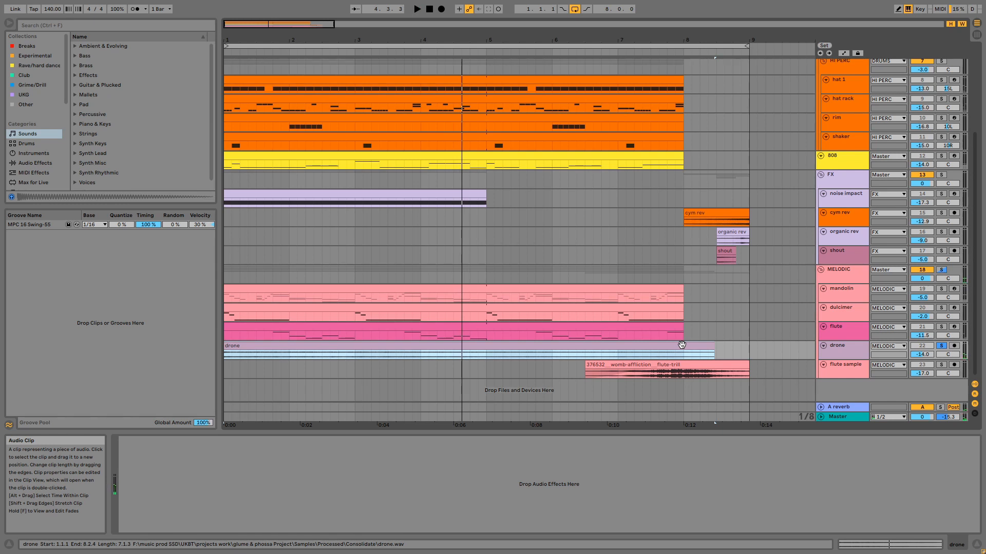
- Unsolo the drone track and compare the full mix with the drone muted and unmuted
{"action": "left_click", "coordinate": [943, 346]}
{"action": "key", "text": "space"}
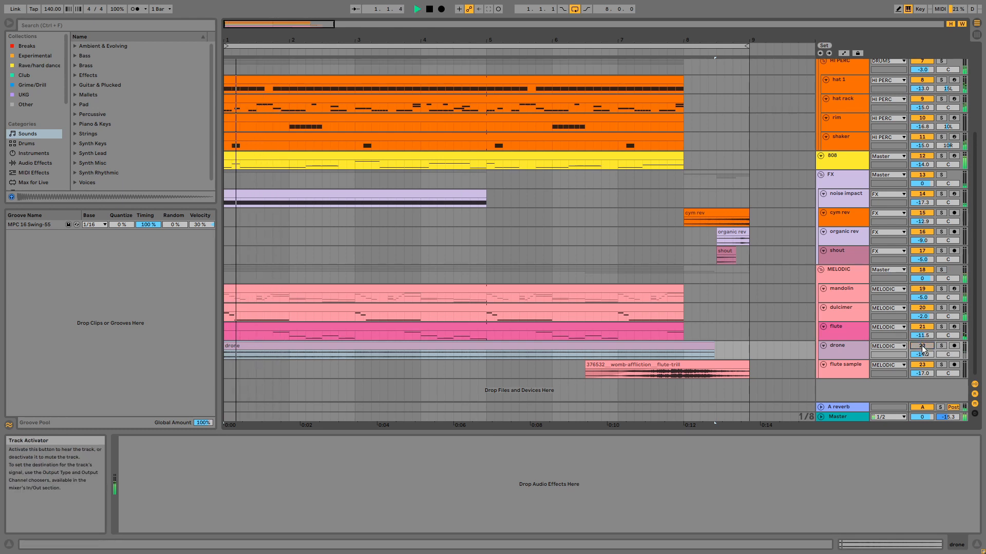
{"action": "left_click", "coordinate": [922, 346]}
{"action": "key", "text": "space"}
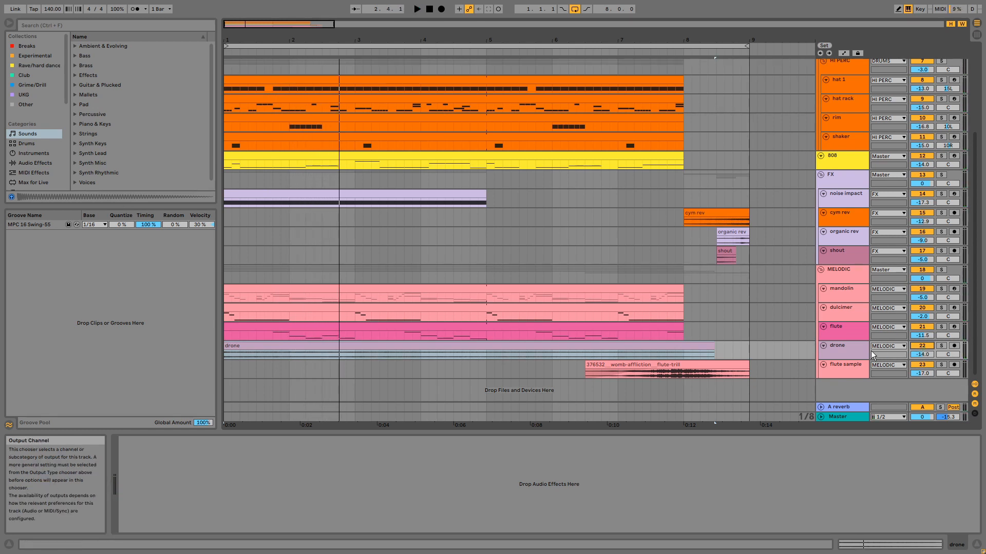
- Select the flute-trill clip on the flute sample track and audition it soloed and within the full mix
{"action": "double_click", "coordinate": [725, 364]}
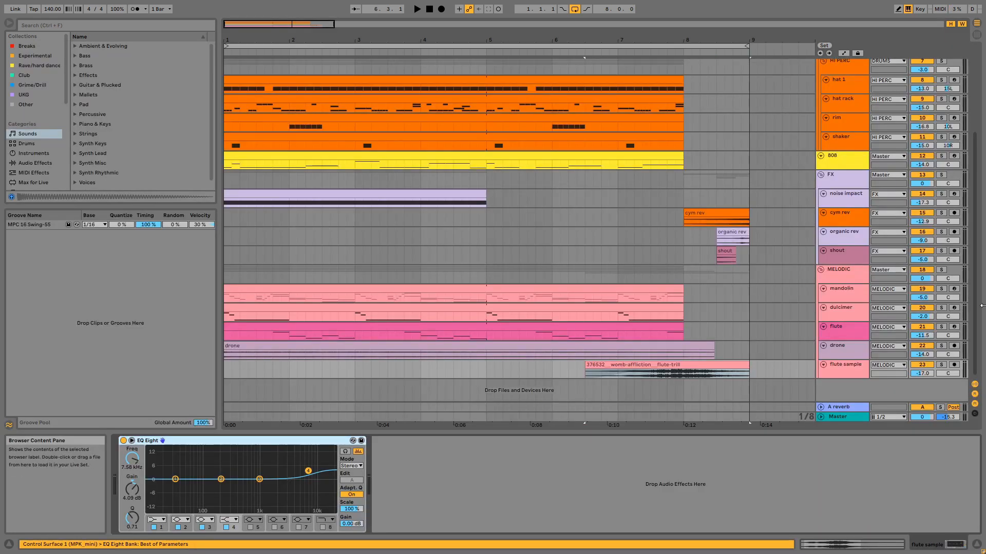
{"action": "left_click", "coordinate": [941, 365]}
{"action": "key", "text": "space"}
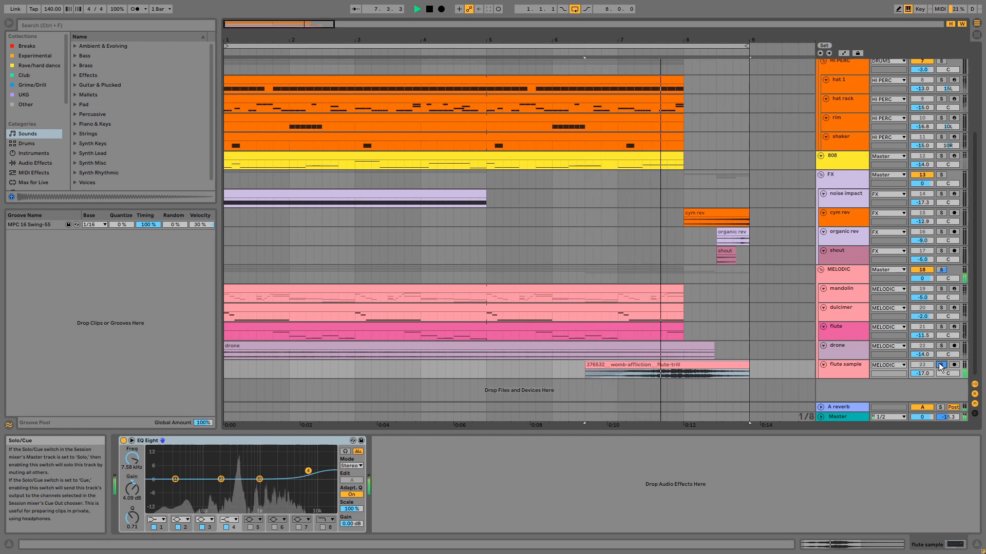
{"action": "left_click", "coordinate": [941, 365]}
{"action": "key", "text": "space"}
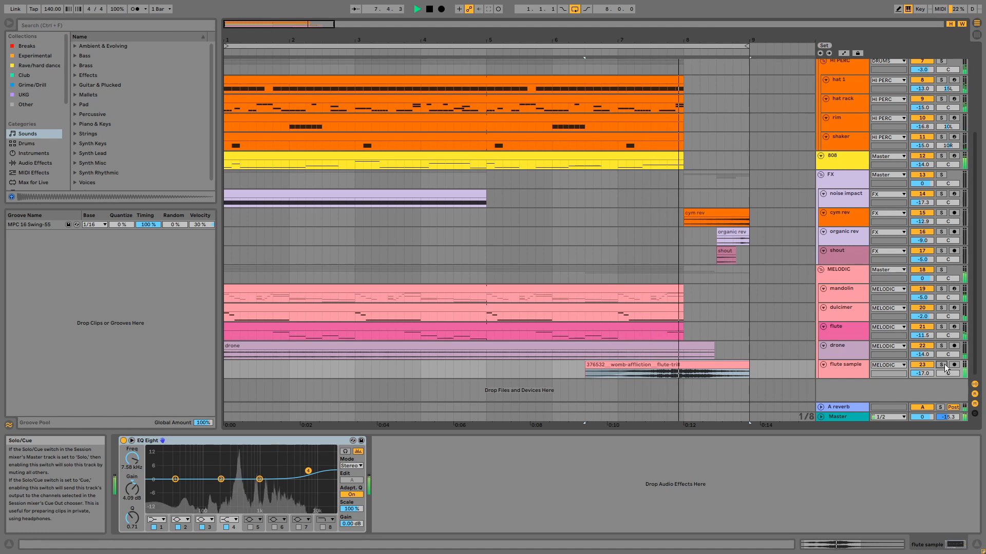
{"action": "key", "text": "space"}
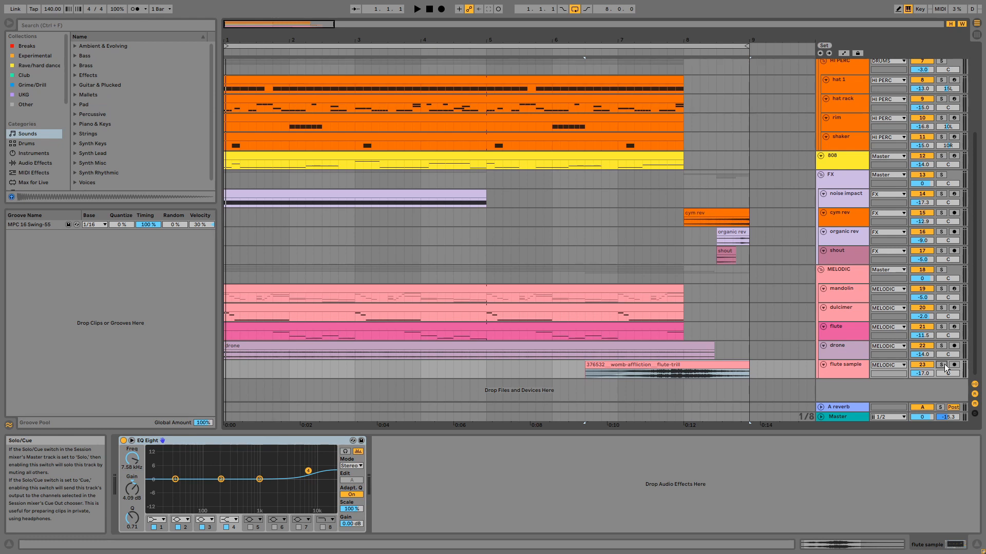
- Examine the MELODIC group's Drum Buss, EQ Eight, Chorus and Bass Mono devices, and enlarge the group track to check its A-reverb send
{"action": "left_click", "coordinate": [847, 276]}
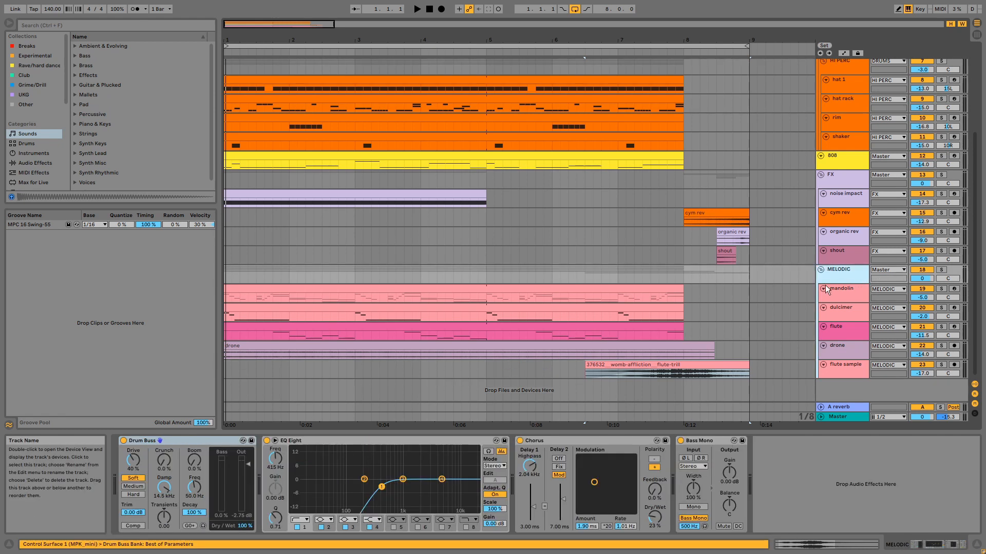
{"action": "left_click", "coordinate": [220, 444]}
{"action": "left_click", "coordinate": [340, 440]}
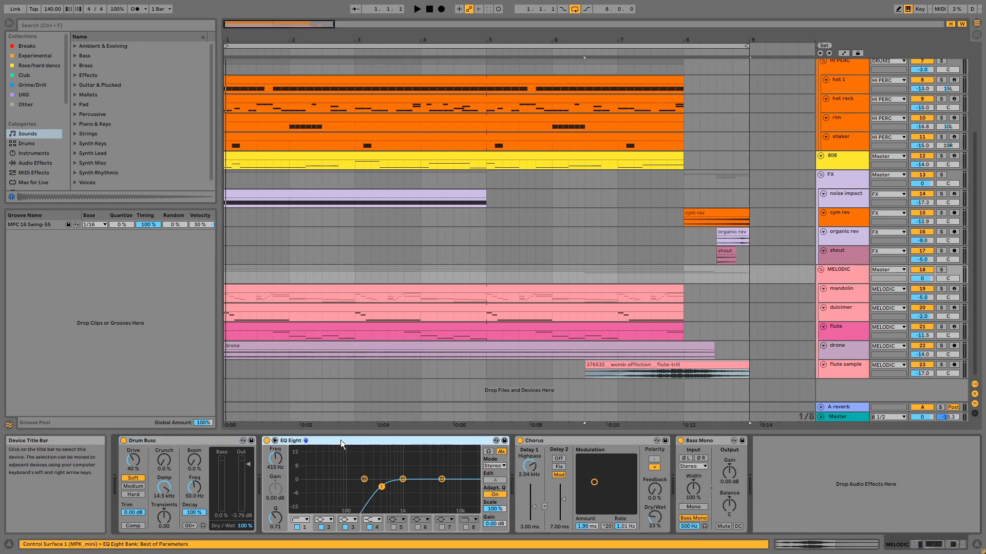
{"action": "left_click", "coordinate": [577, 439]}
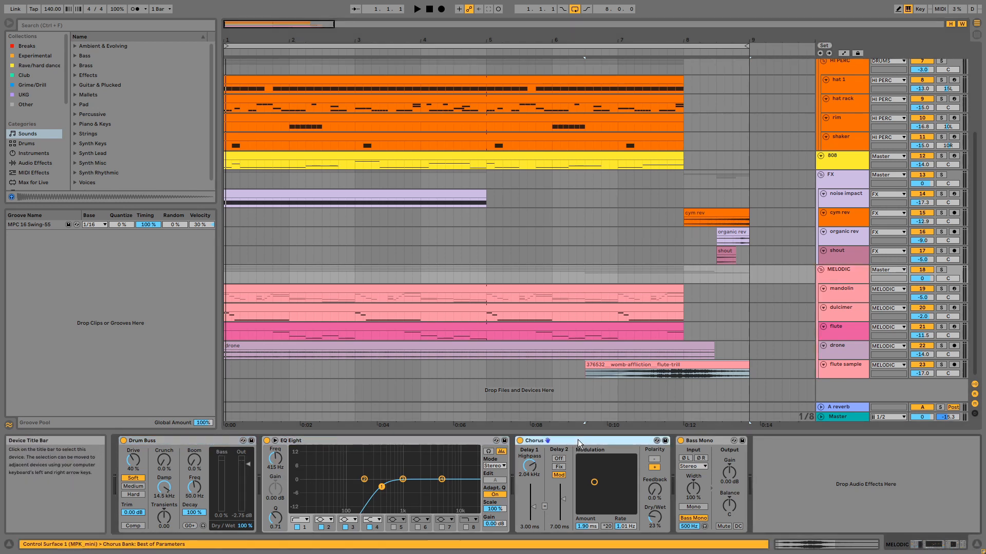
{"action": "left_click", "coordinate": [710, 440]}
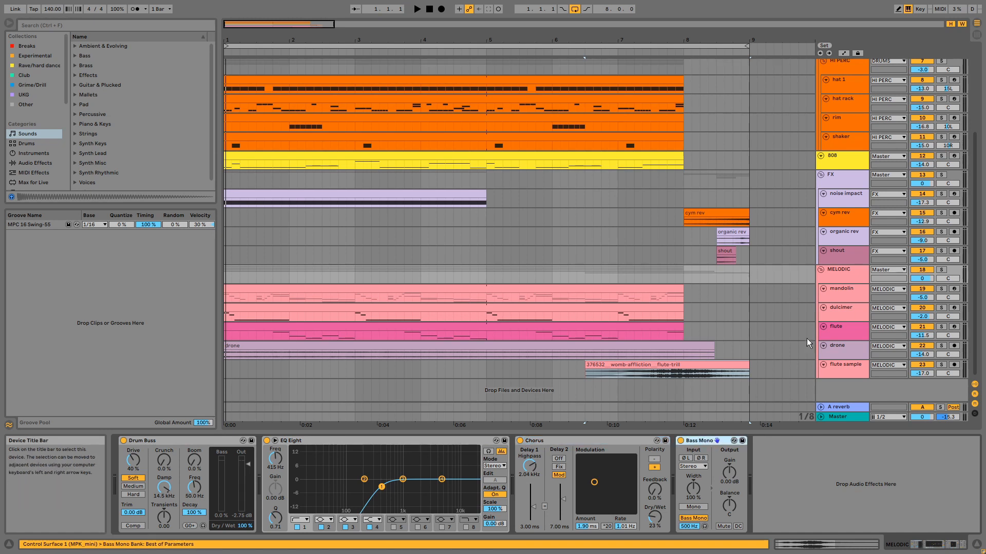
{"action": "left_click", "coordinate": [844, 282]}
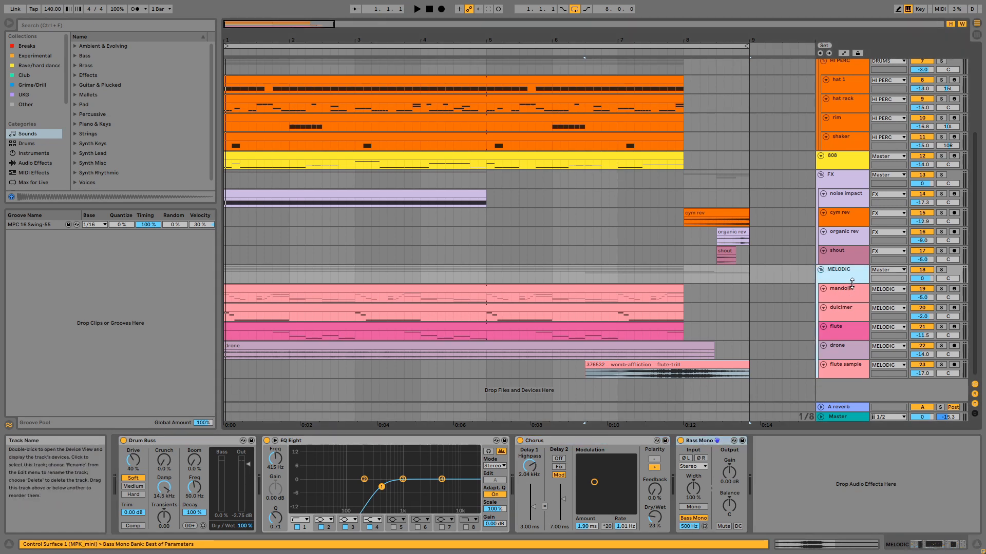
{"action": "left_click_drag", "start_coordinate": [851, 283], "coordinate": [851, 292]}
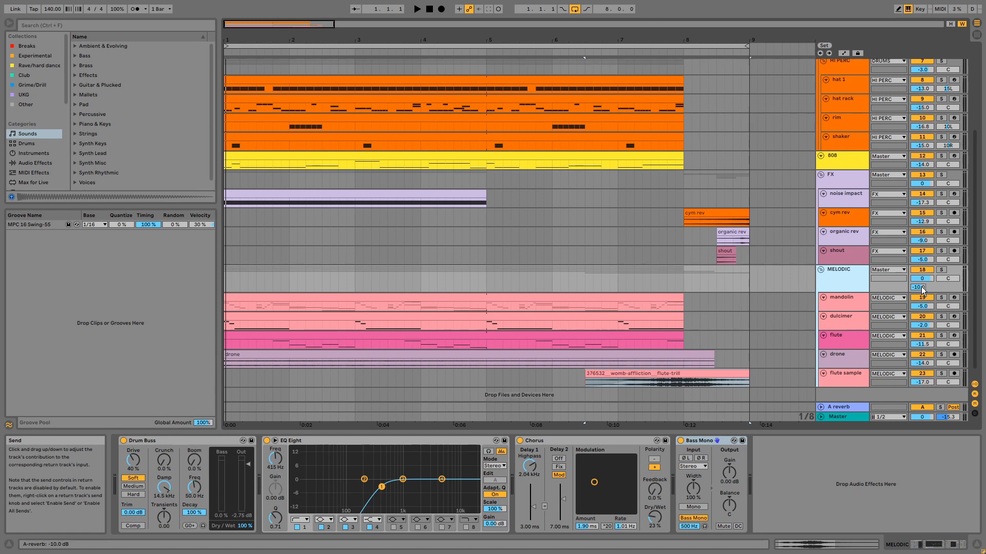